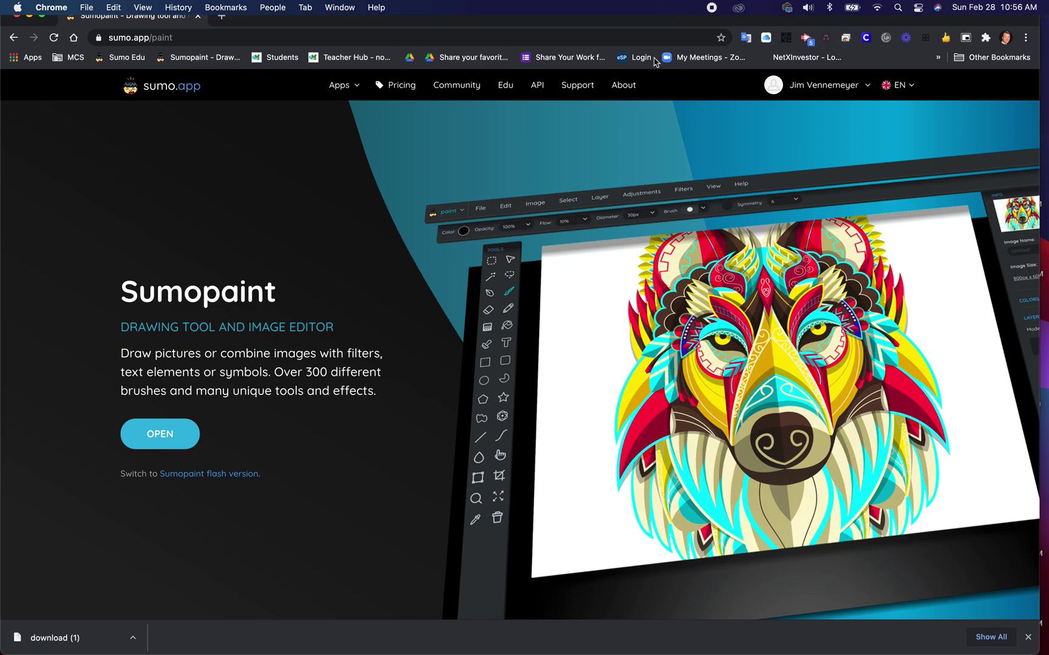
Scroll the sumo.app/paint page and open the editor with a blank 800×600 canvas.
scroll(686, 385, down, 10)
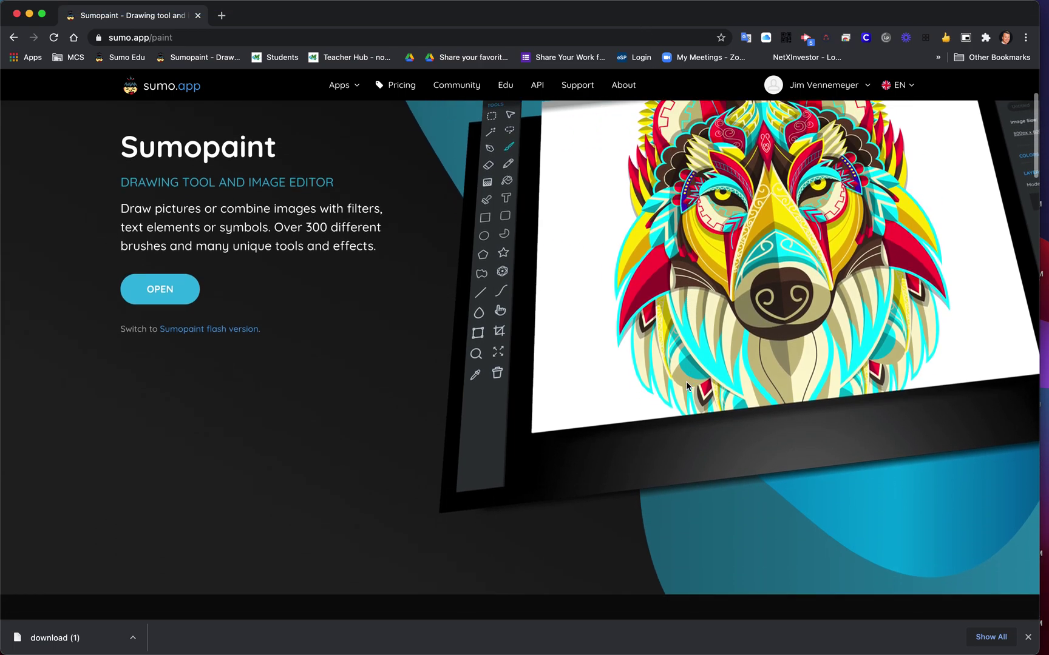
scroll(687, 385, down, 6)
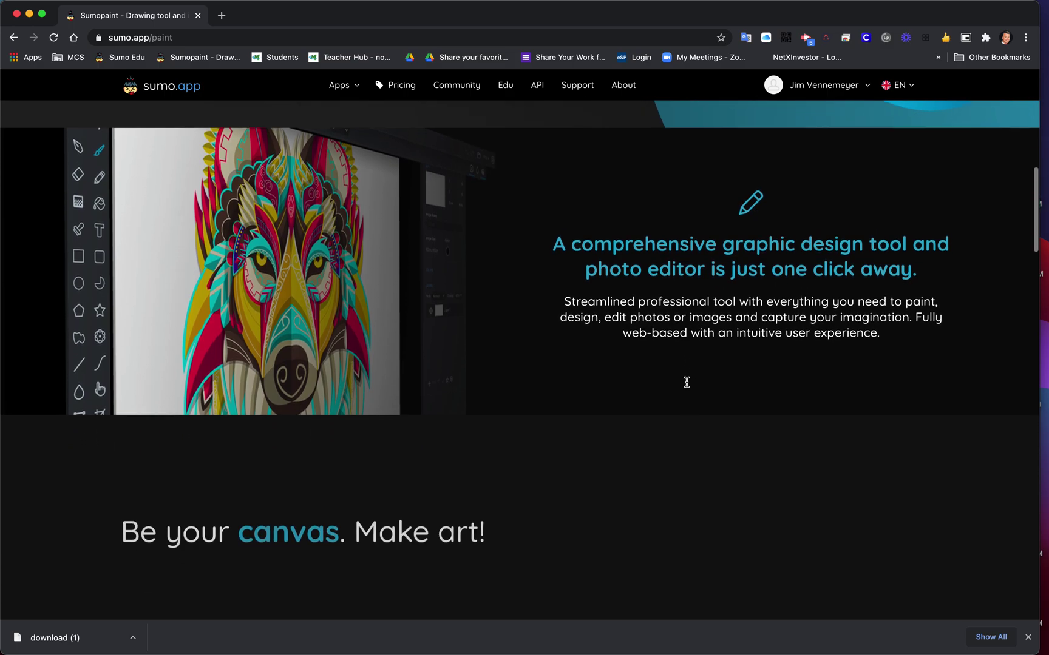
scroll(688, 386, down, 7)
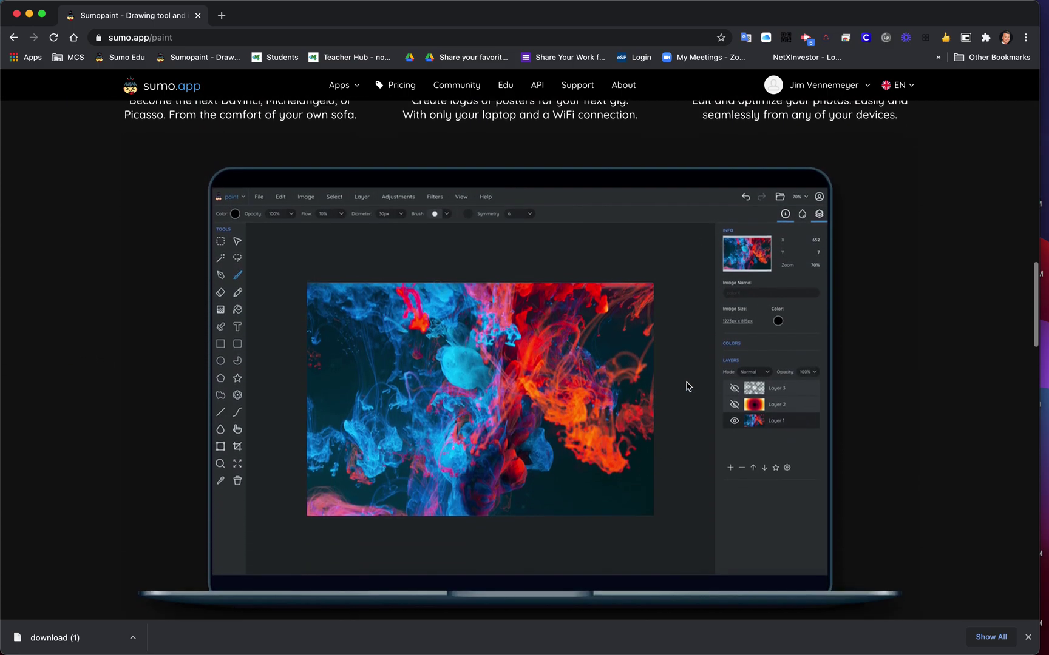
scroll(687, 386, down, 3)
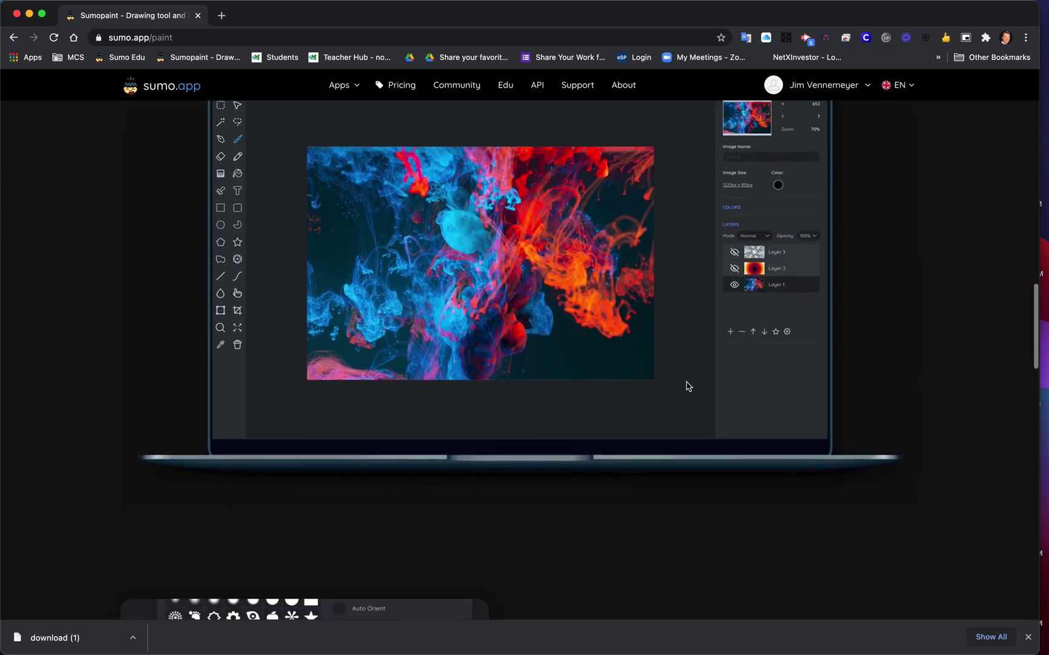
scroll(688, 386, down, 7)
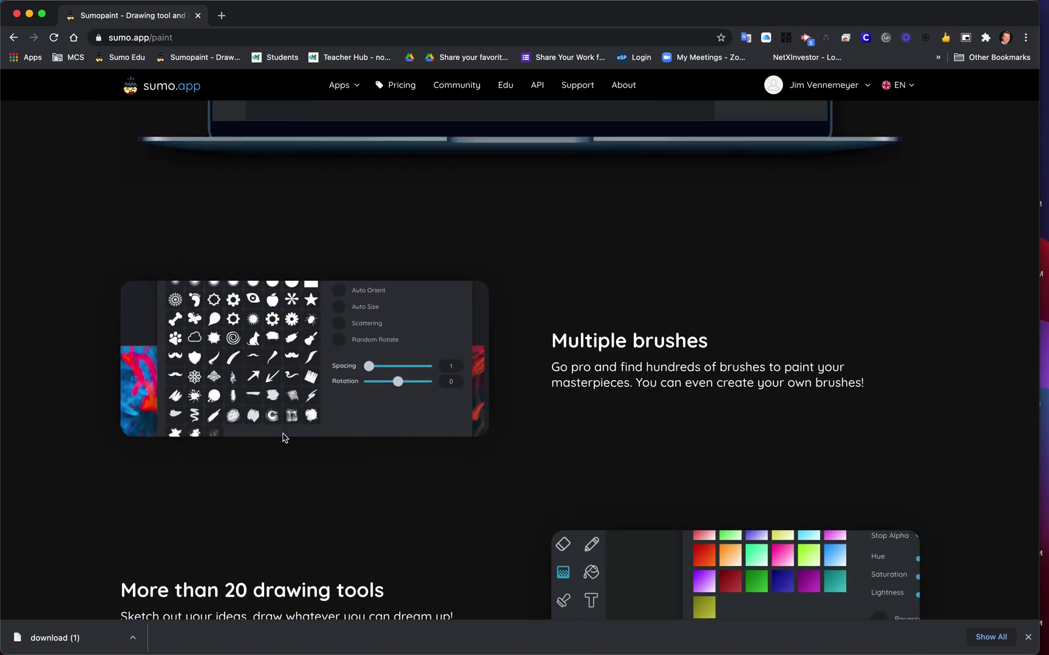
scroll(296, 513, down, 10)
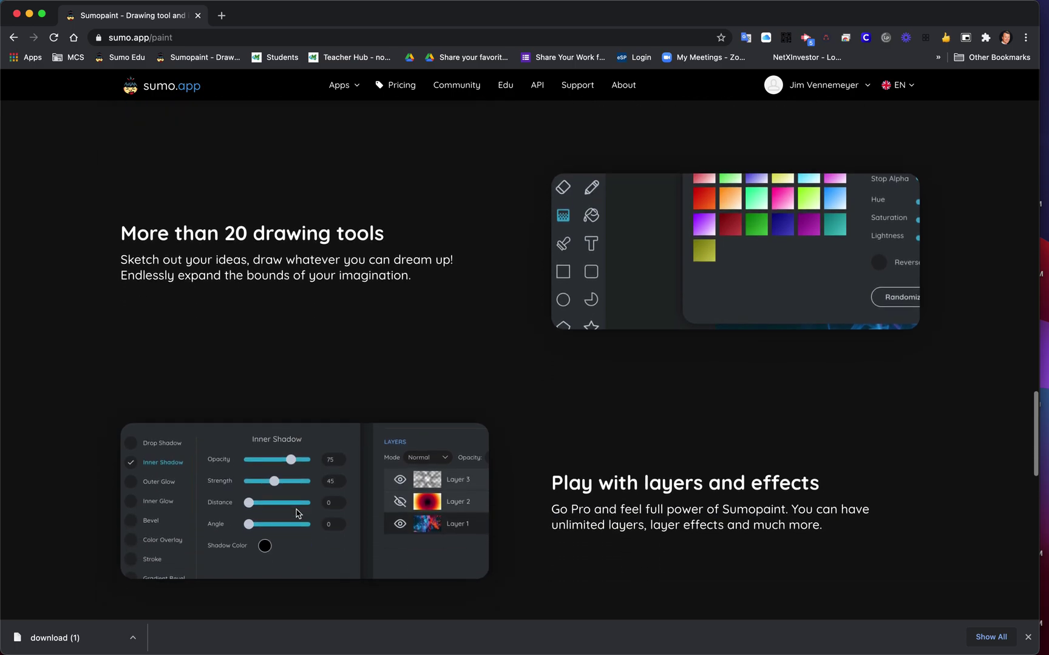
scroll(296, 513, down, 10)
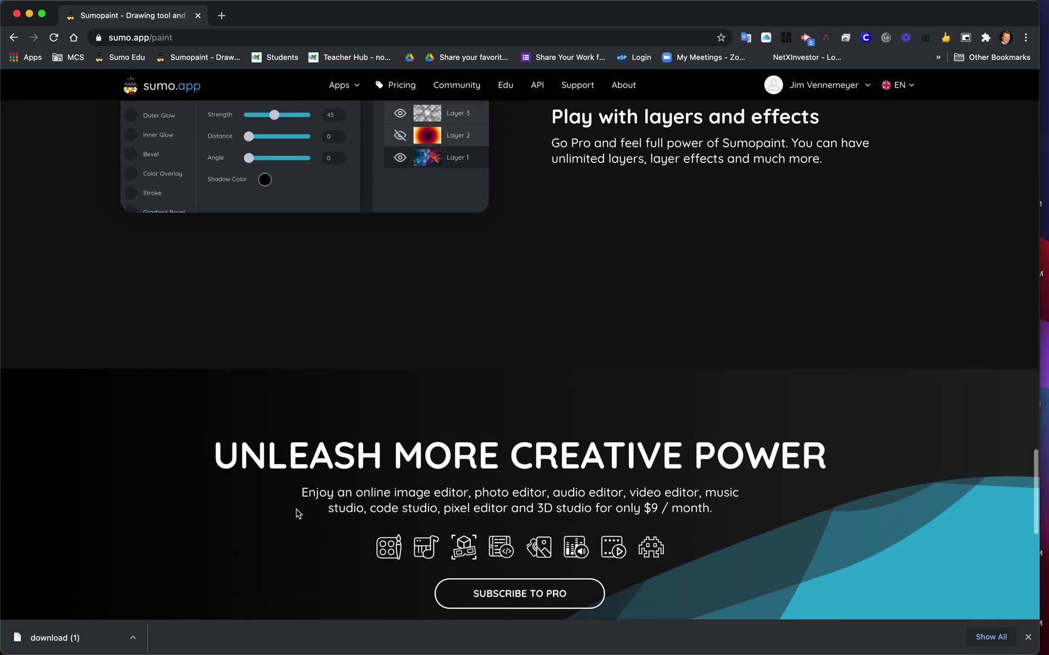
scroll(296, 513, down, 10)
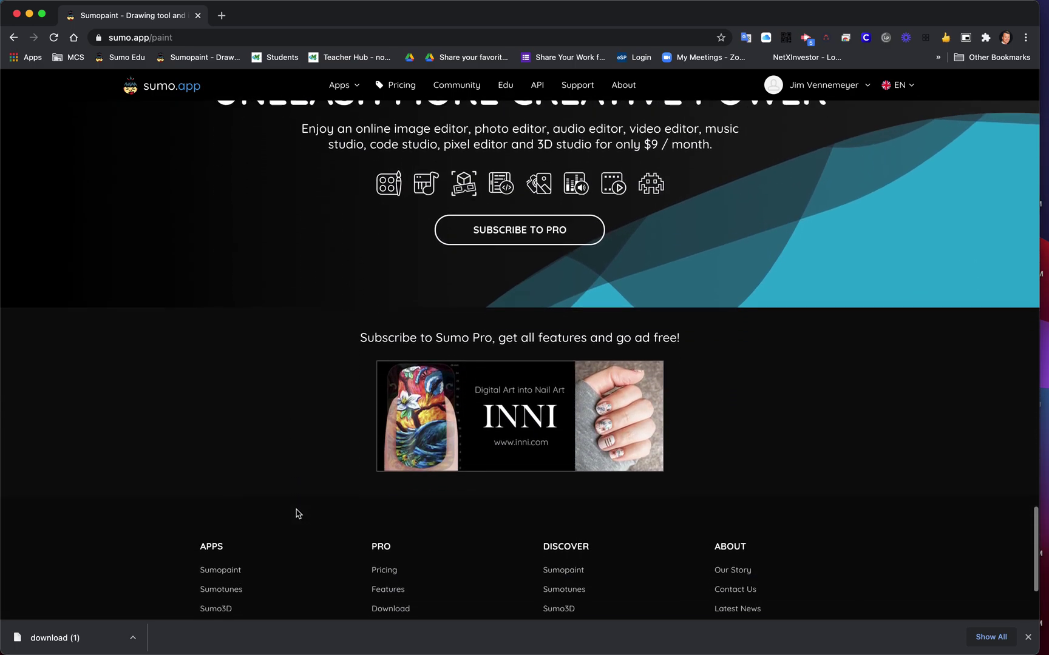
scroll(296, 512, up, 20)
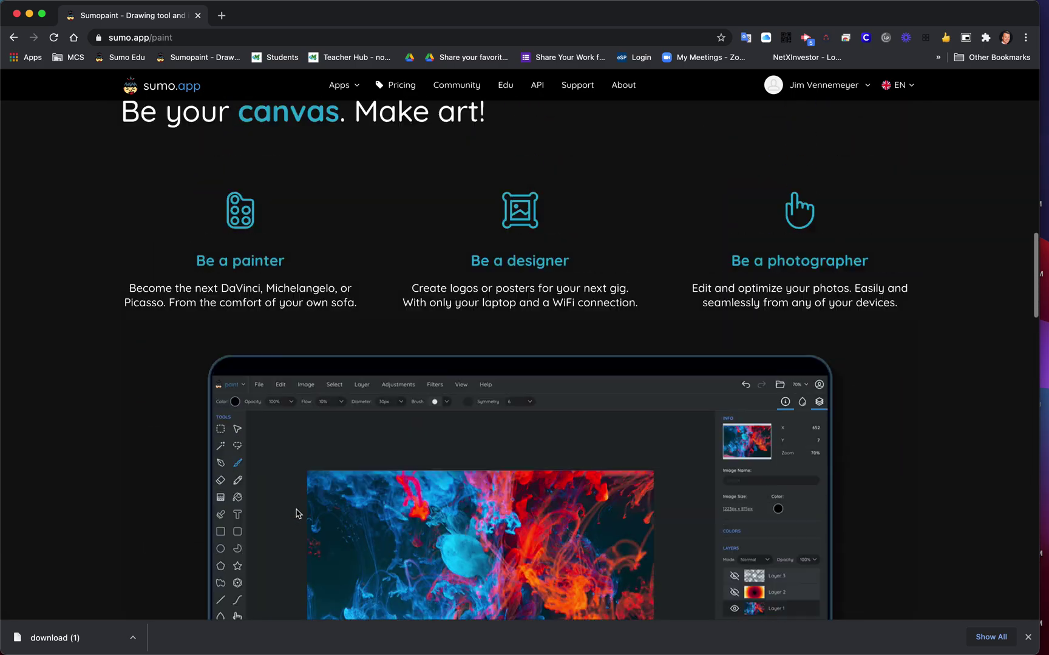
scroll(296, 513, up, 15)
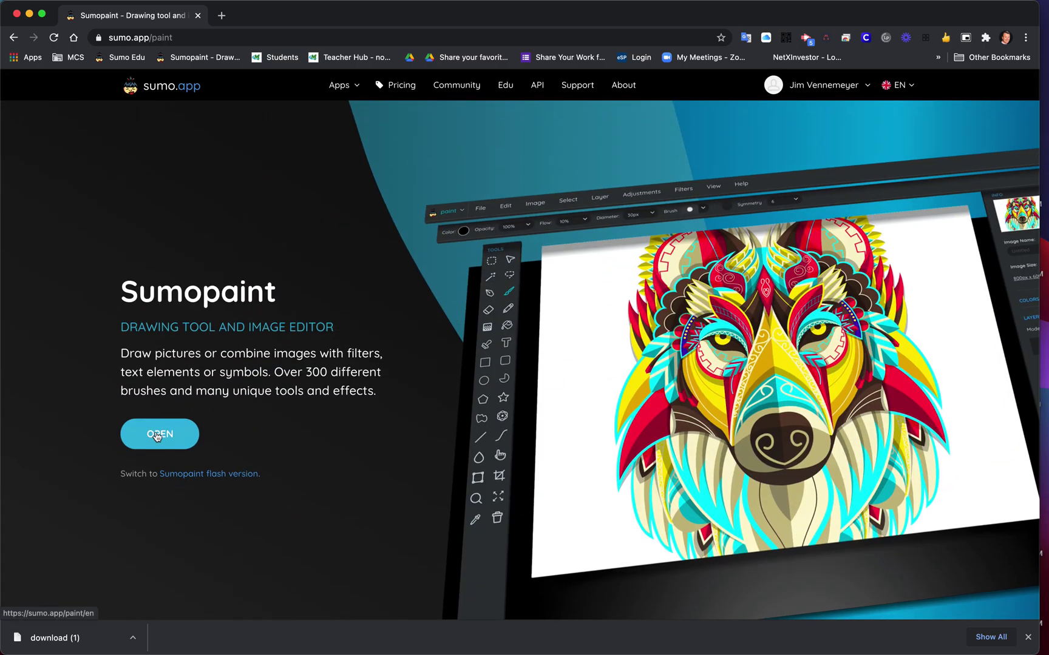
click(156, 435)
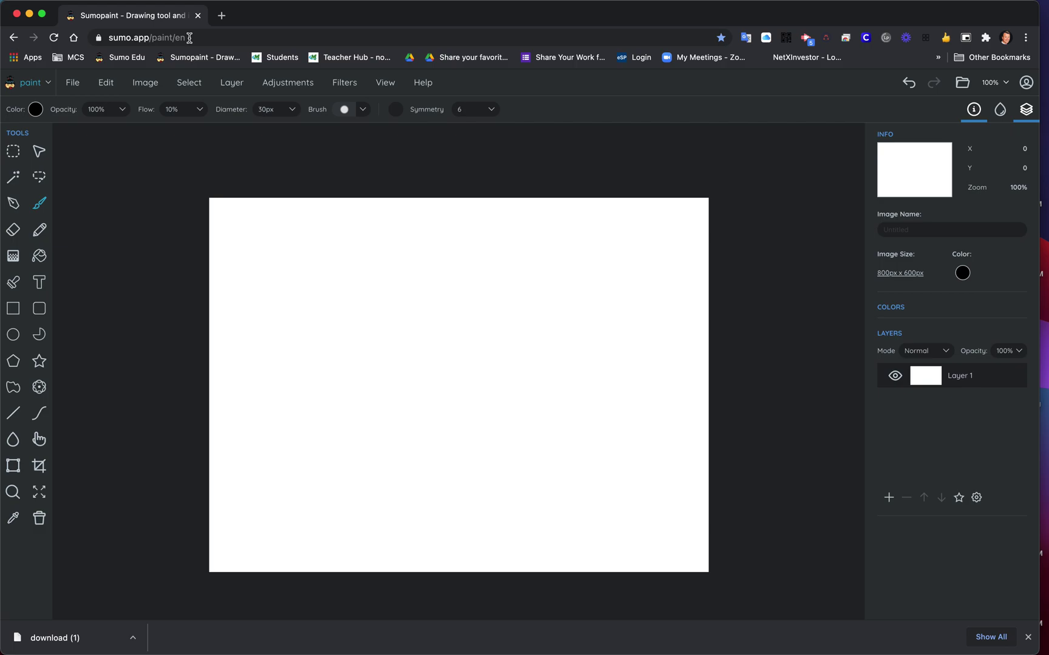
Browse and dismiss the Sumo apps list, then select the pen tool at 20px.
click(49, 85)
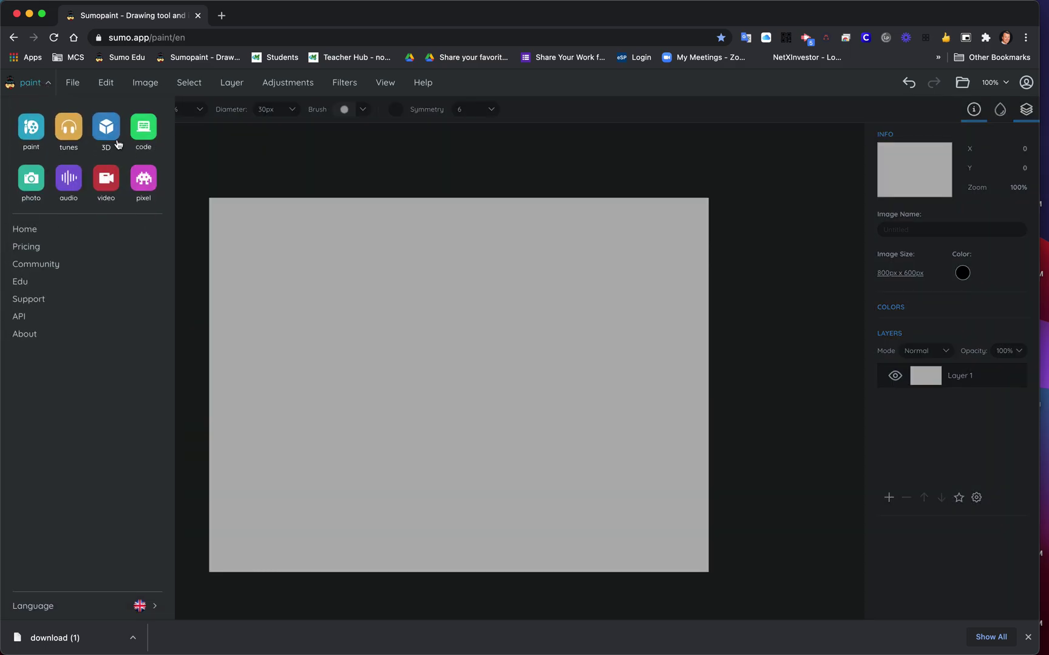
click(255, 168)
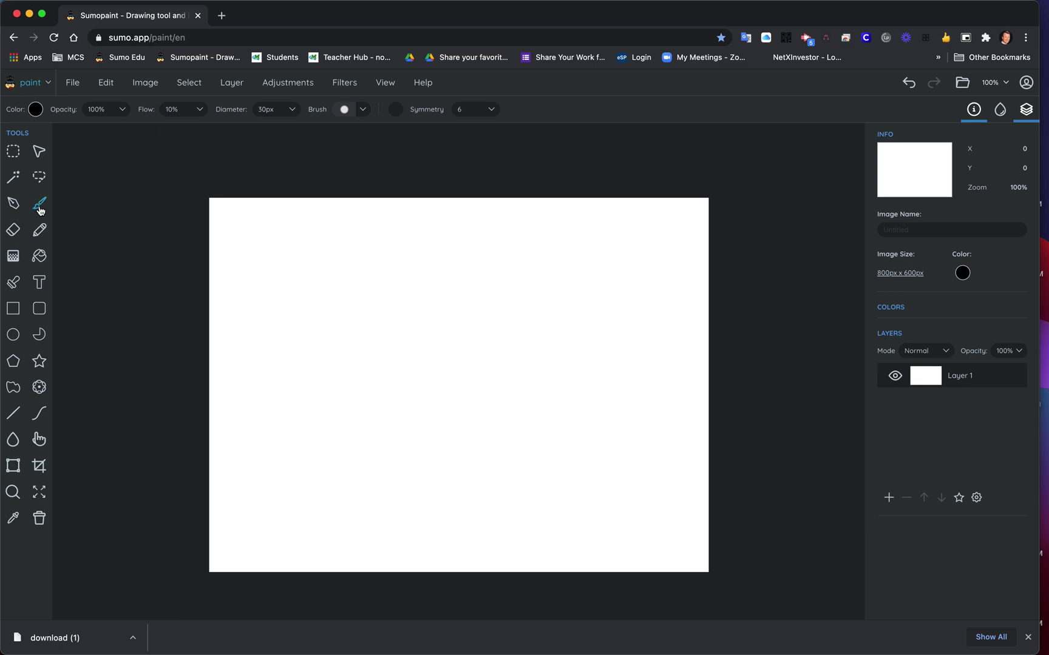
click(15, 206)
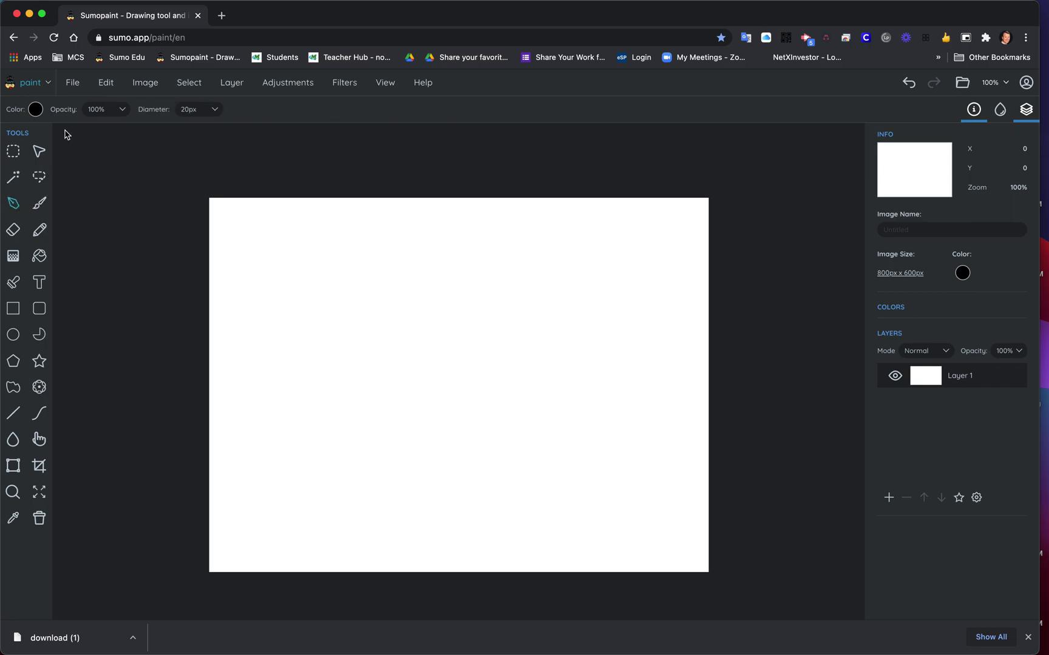
Paint a thick black 30px looping stroke across the middle of the canvas.
click(40, 206)
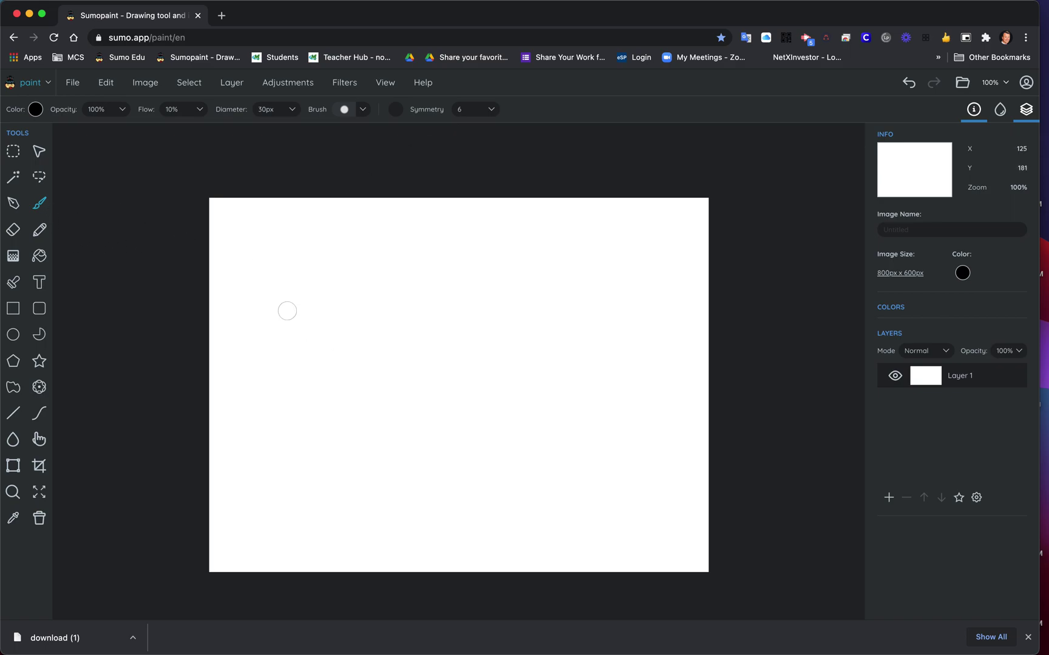
mouse_move(287, 311)
mouse_down()
mouse_move(377, 306)
mouse_move(372, 286)
mouse_move(340, 289)
mouse_move(360, 350)
mouse_move(489, 335)
mouse_move(513, 380)
mouse_move(461, 443)
mouse_up()
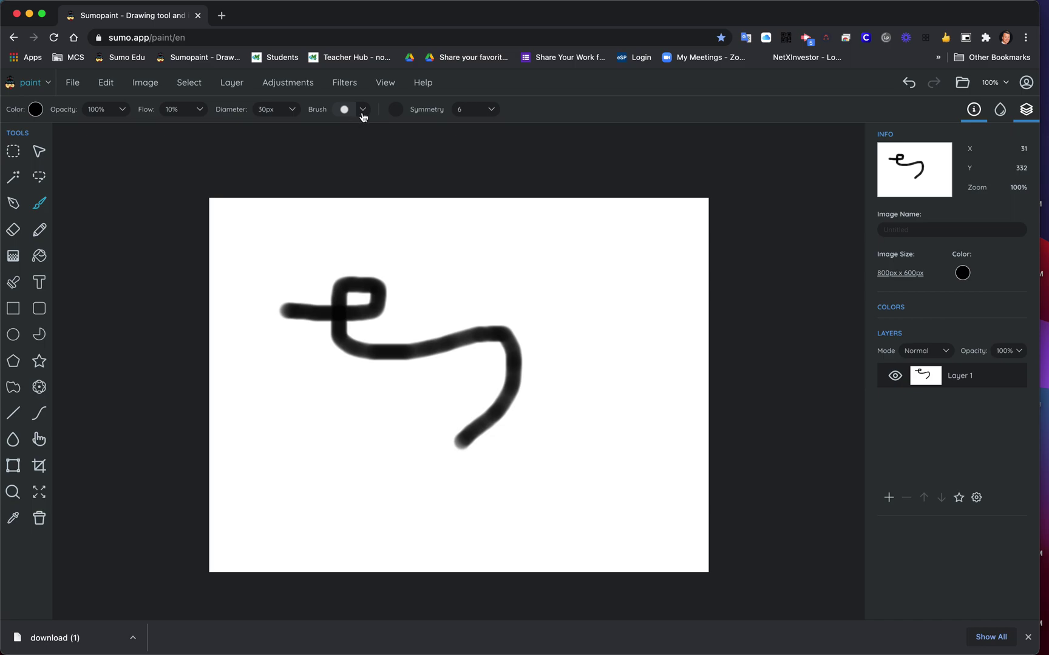
click(36, 109)
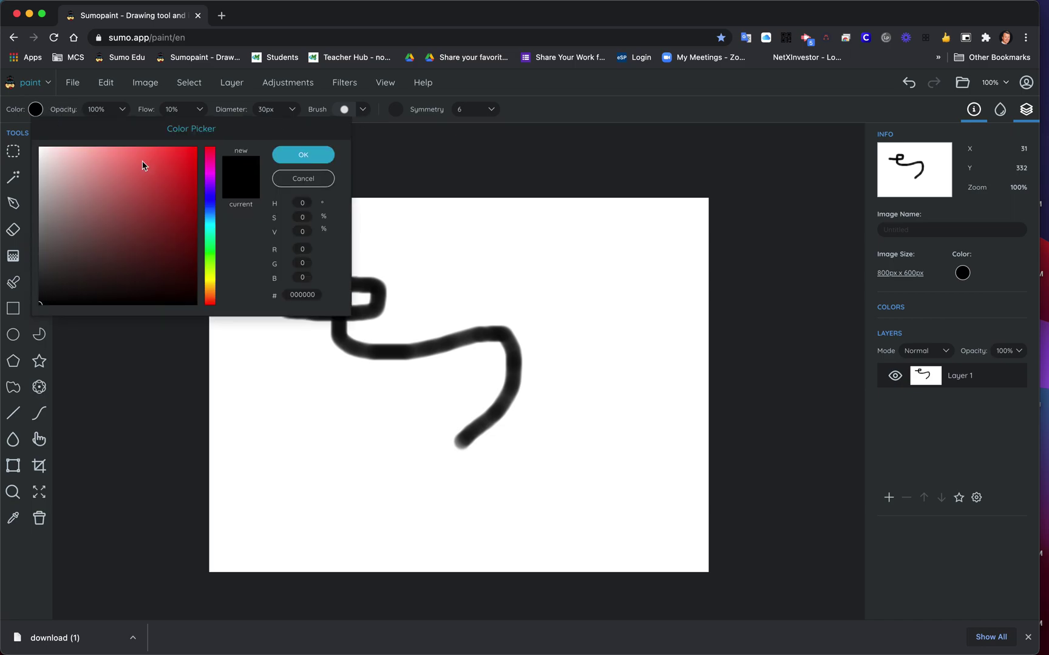
Set the paint colour to purple-blue 4025BB in the Color Picker.
click(186, 164)
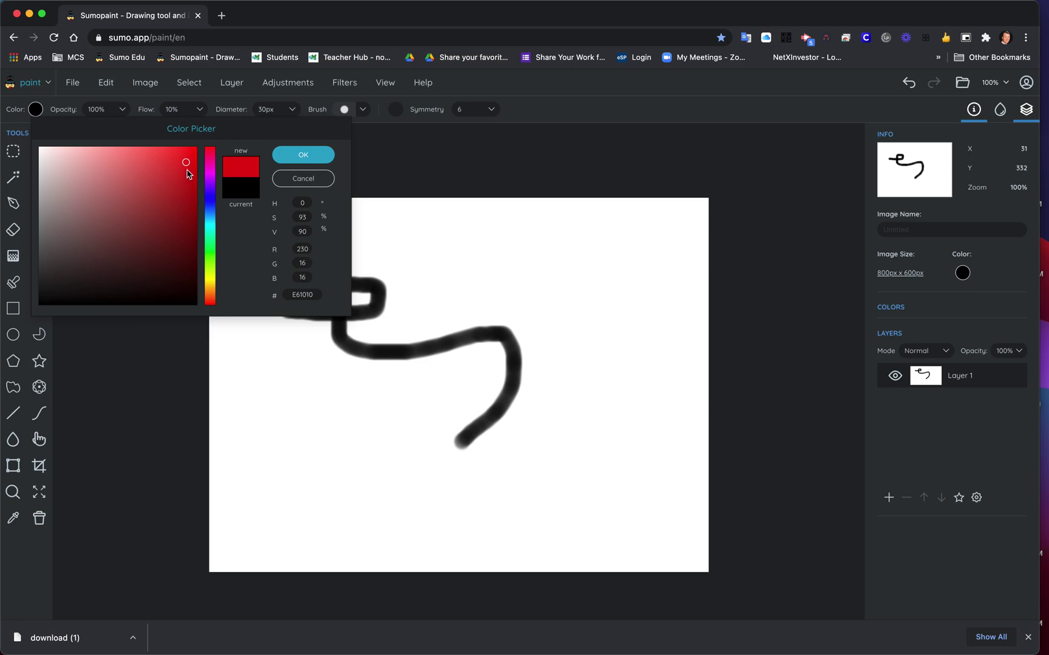
click(166, 190)
click(211, 199)
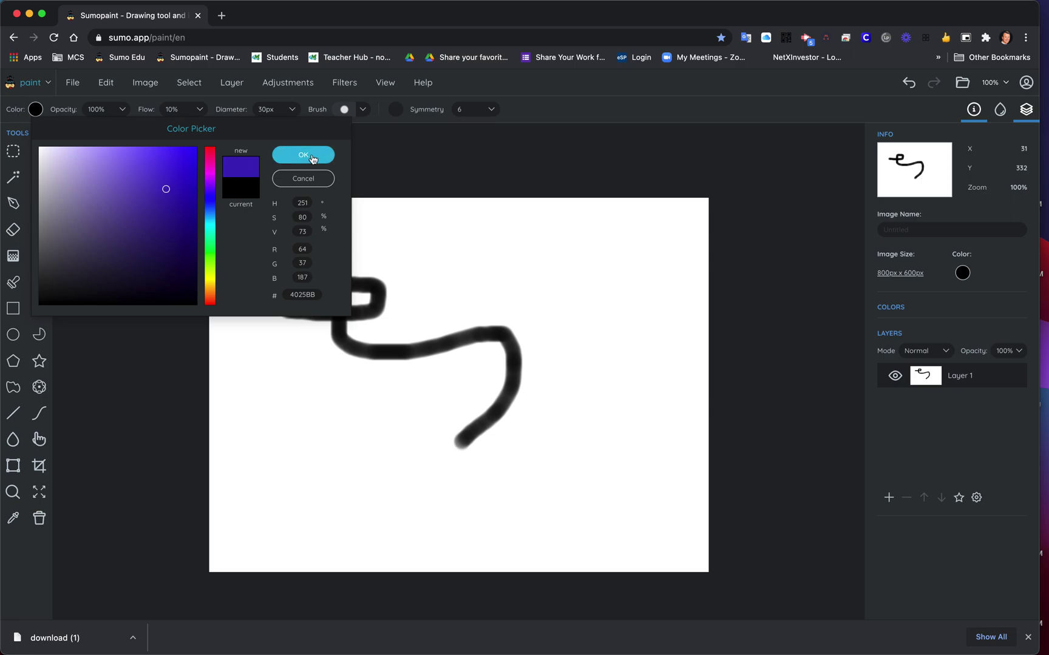
click(312, 156)
Paint a 30px purple stroke, then a broad 84px purple swipe over the black squiggle.
mouse_move(279, 266)
mouse_down()
mouse_move(393, 232)
mouse_move(410, 251)
mouse_move(311, 256)
mouse_move(304, 277)
mouse_up()
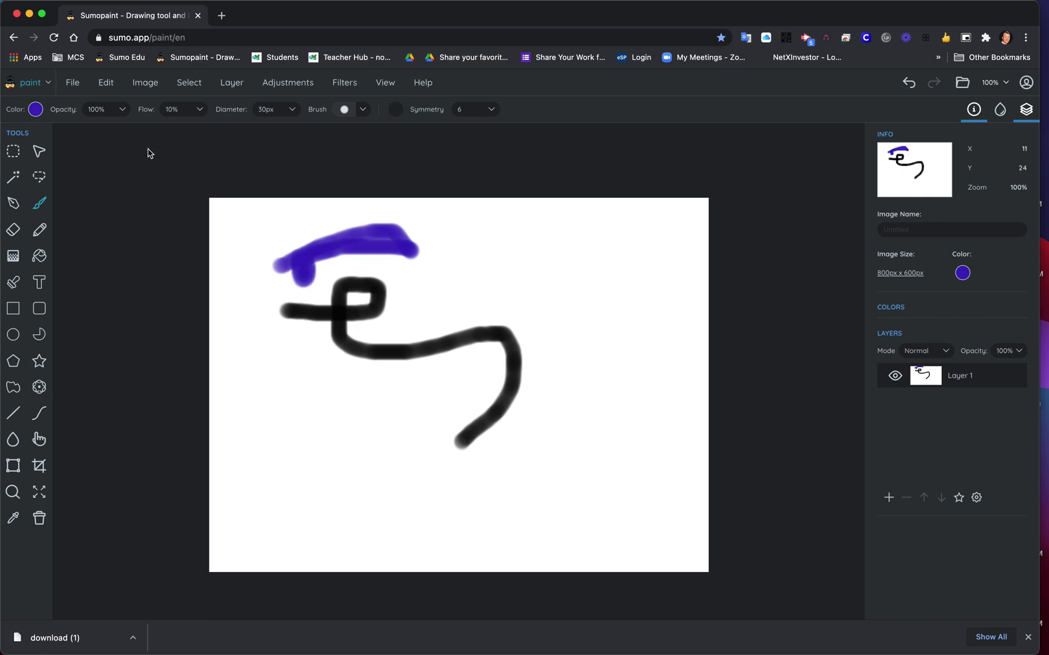
click(291, 110)
drag(249, 126, 266, 125)
mouse_move(262, 279)
mouse_down()
mouse_move(329, 352)
mouse_move(397, 399)
mouse_move(349, 439)
mouse_move(316, 438)
mouse_up()
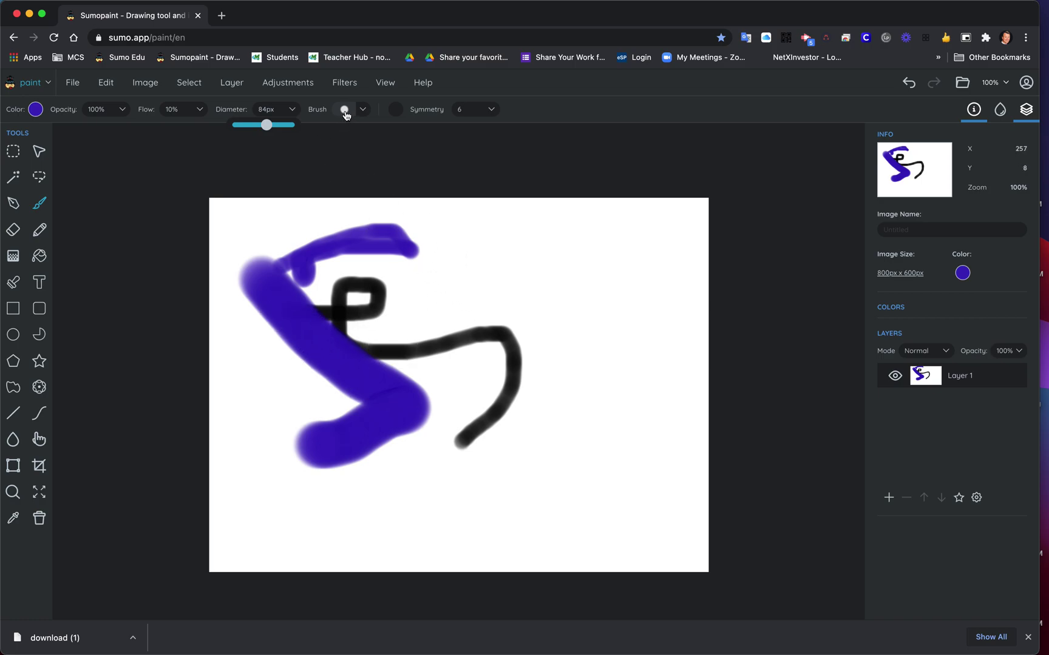
click(364, 112)
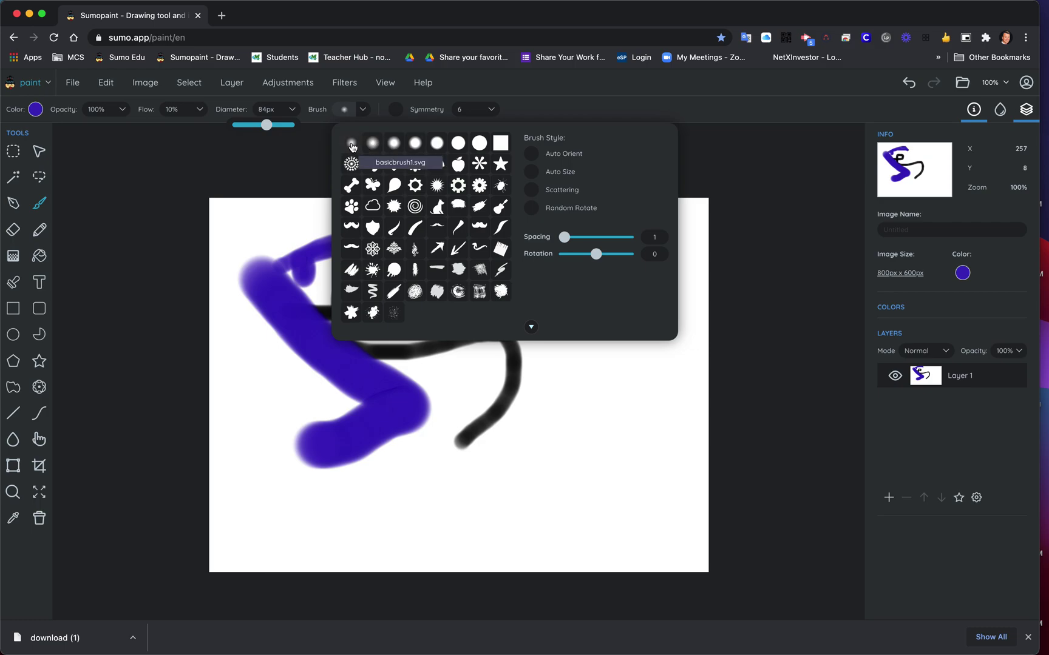
Paint more curving purple strokes across the lower canvas and switch the brush tip to the cat shape.
mouse_move(449, 465)
mouse_down()
mouse_move(590, 465)
mouse_move(535, 504)
mouse_up()
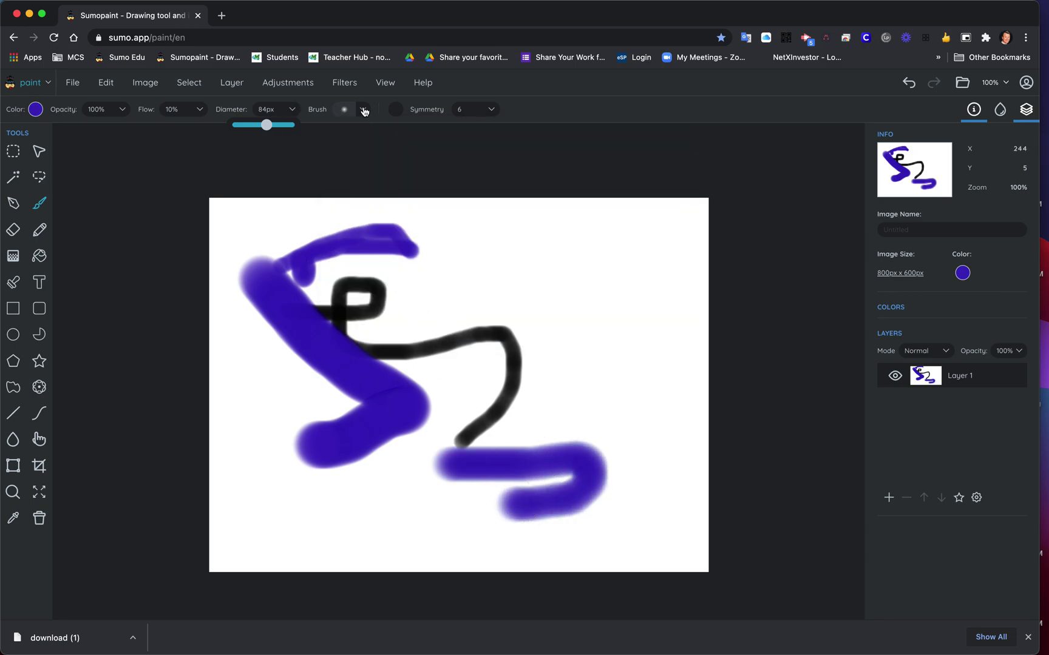
click(364, 111)
click(479, 144)
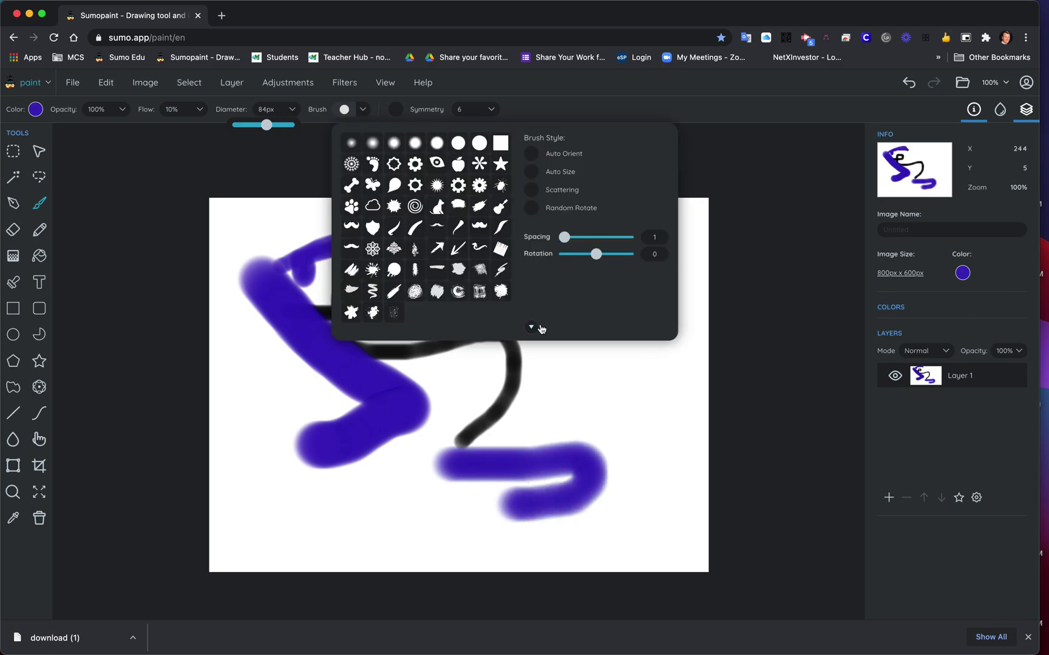
mouse_move(546, 367)
mouse_down()
mouse_move(579, 370)
mouse_move(625, 403)
mouse_move(576, 430)
mouse_move(390, 435)
mouse_move(381, 496)
mouse_move(436, 533)
mouse_up()
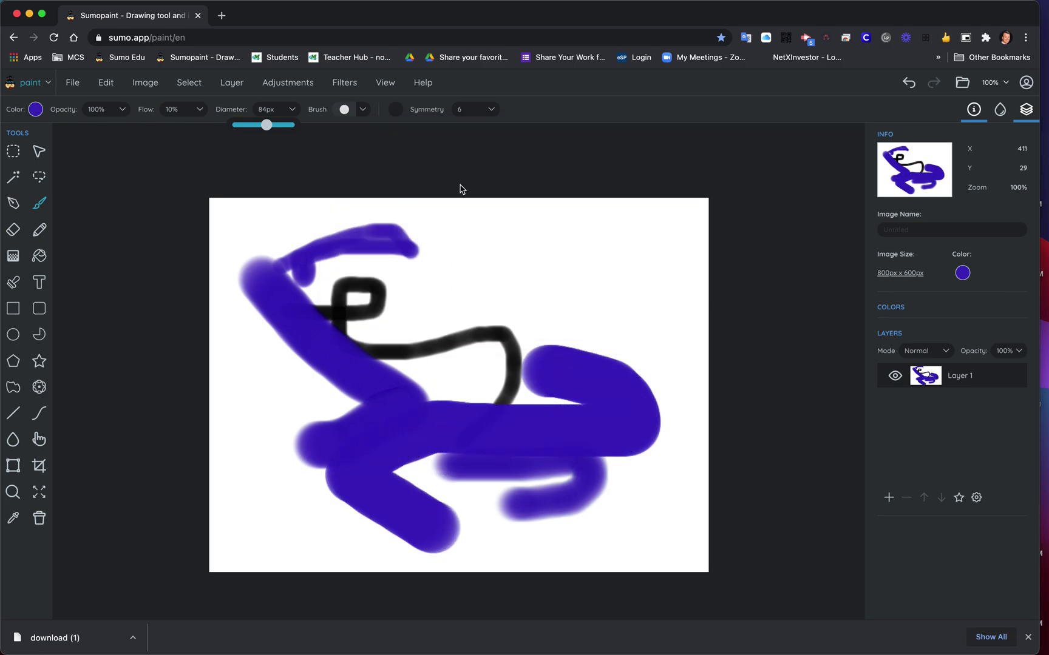
click(365, 110)
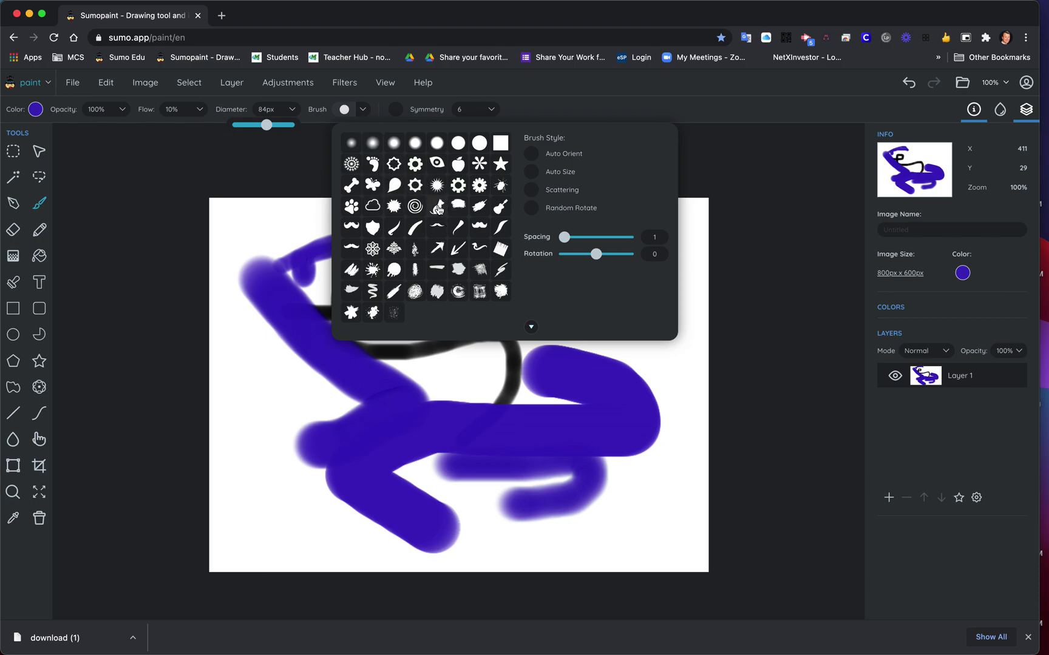
Make the paint red, stamp cat shapes at left and upper right, and smear red across the loop.
click(37, 109)
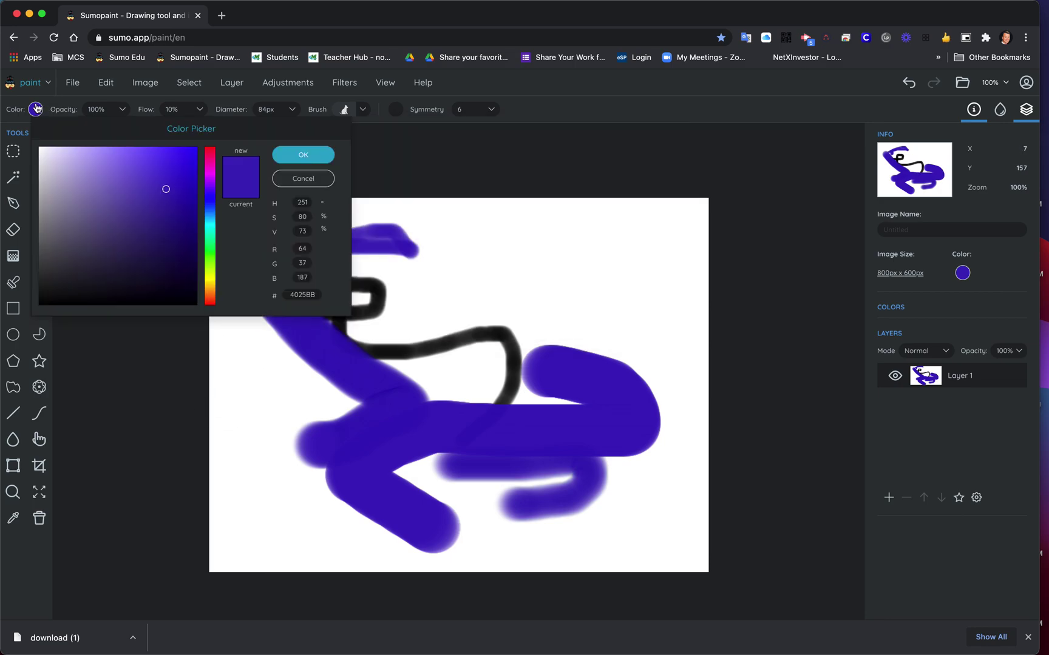
click(212, 154)
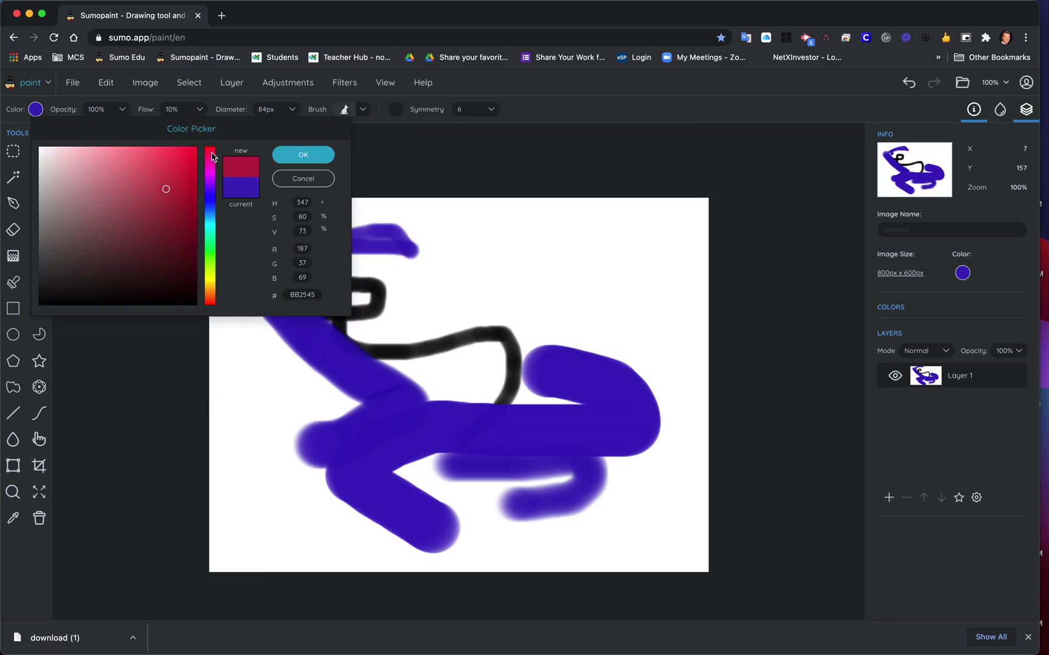
click(301, 157)
click(281, 374)
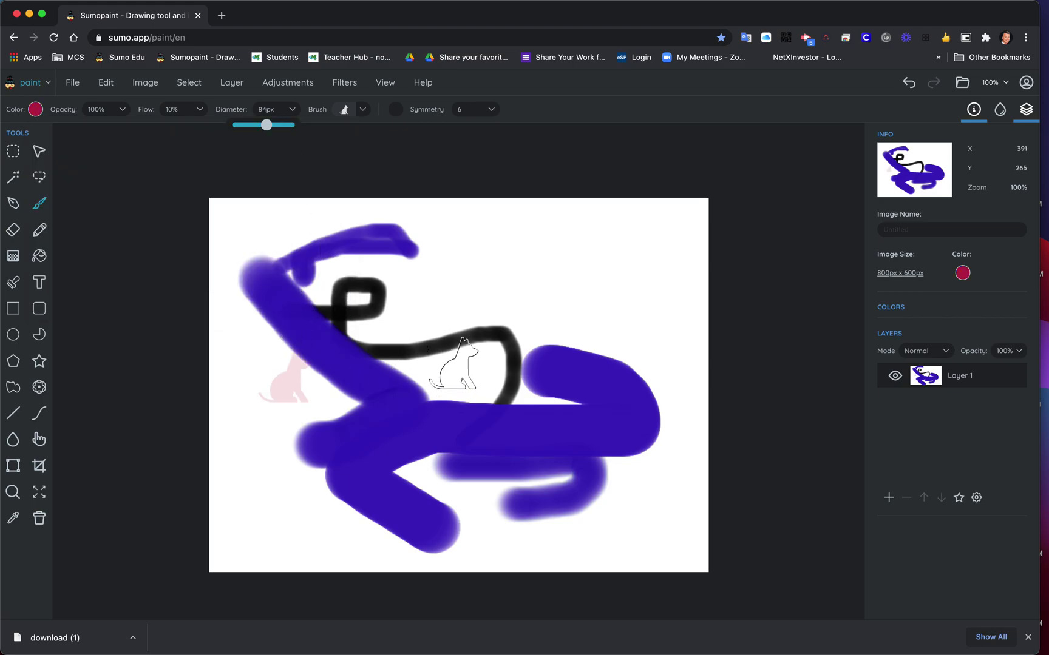
click(502, 278)
mouse_move(388, 328)
mouse_down()
mouse_move(396, 284)
mouse_move(413, 323)
mouse_move(445, 339)
mouse_move(527, 363)
mouse_move(573, 341)
mouse_up()
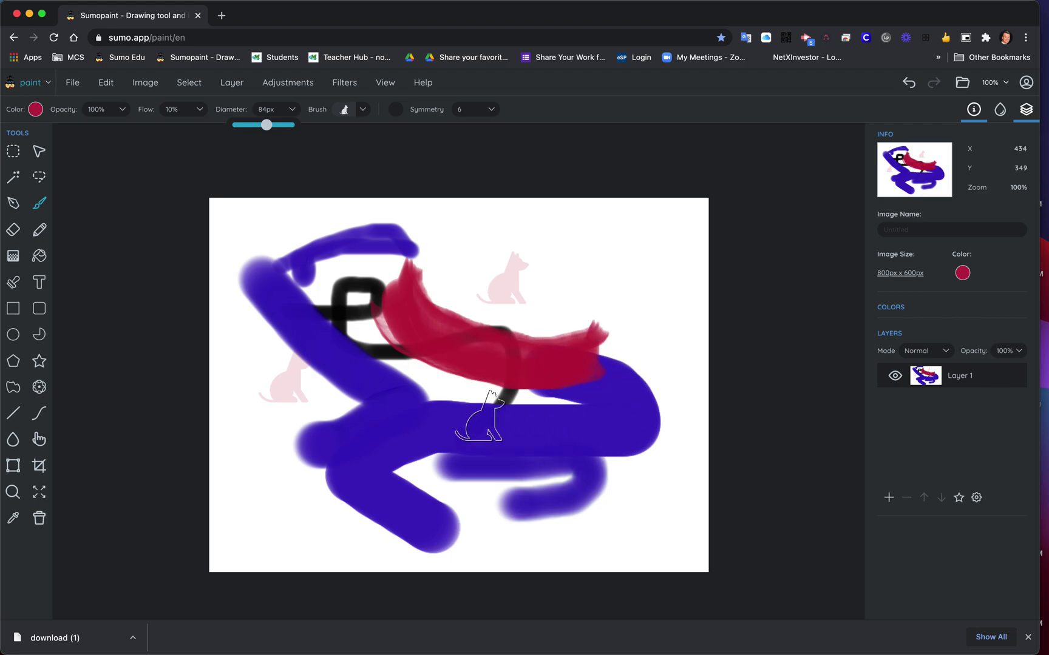
Switch to the feather brush and paint a red feather stroke across the blue paint.
click(363, 110)
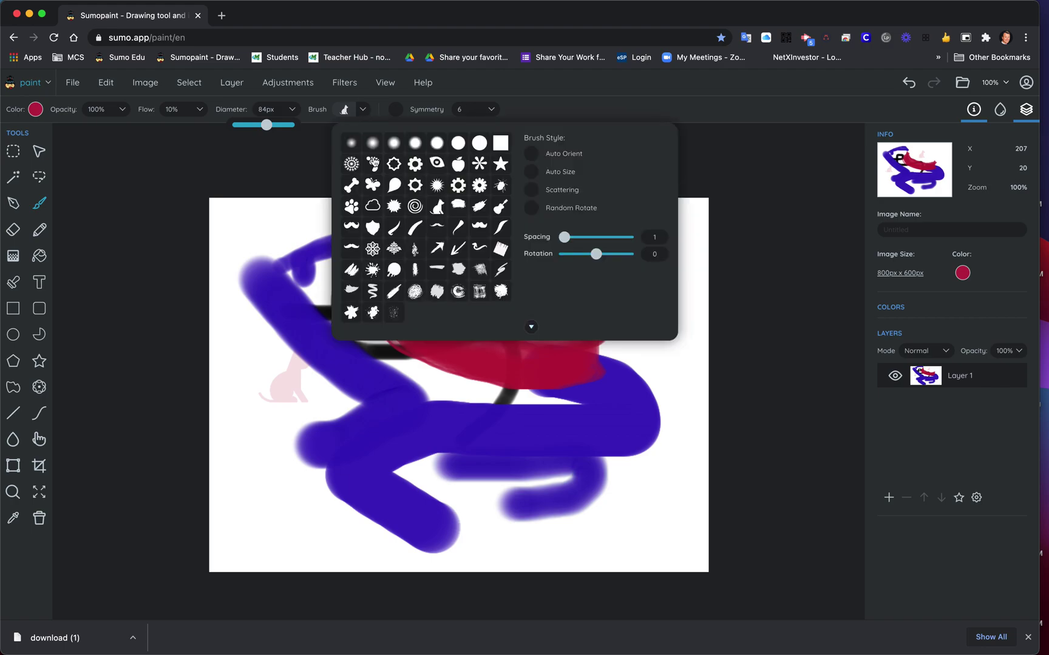
click(394, 292)
mouse_move(269, 484)
mouse_down()
mouse_move(328, 440)
mouse_move(419, 438)
mouse_move(467, 479)
mouse_move(318, 525)
mouse_move(658, 434)
mouse_up()
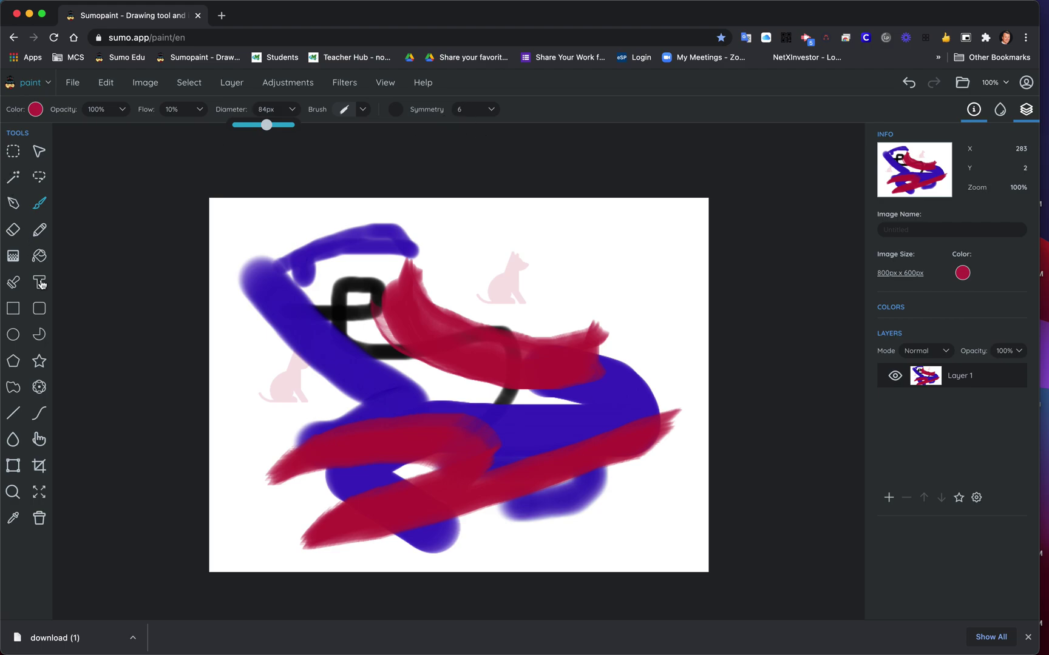
click(14, 230)
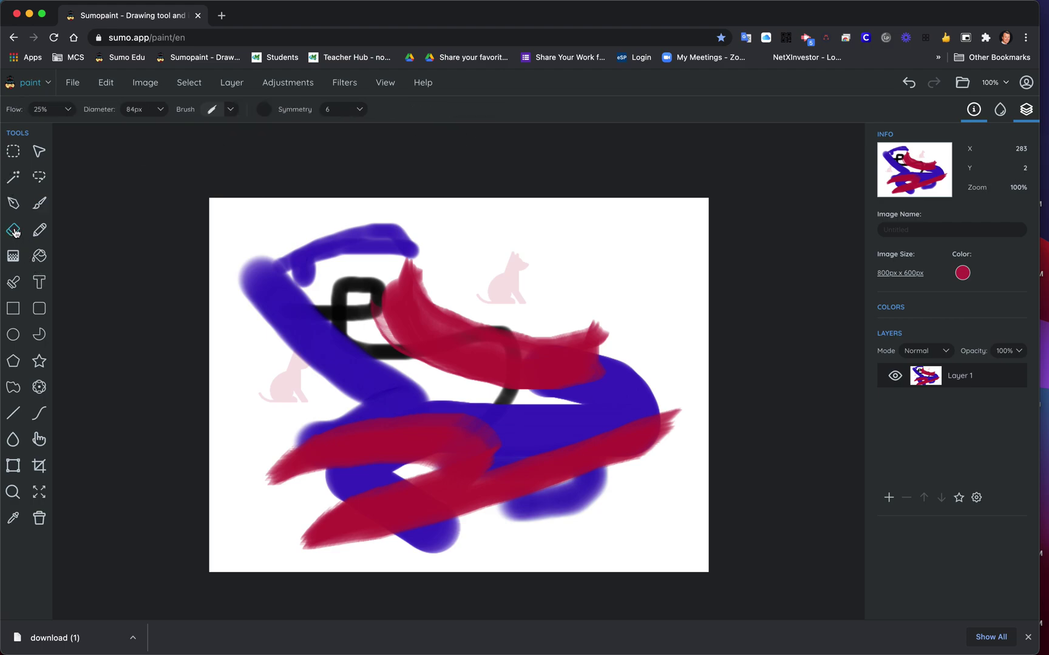
mouse_move(351, 307)
mouse_down()
mouse_move(350, 400)
mouse_move(488, 298)
mouse_up()
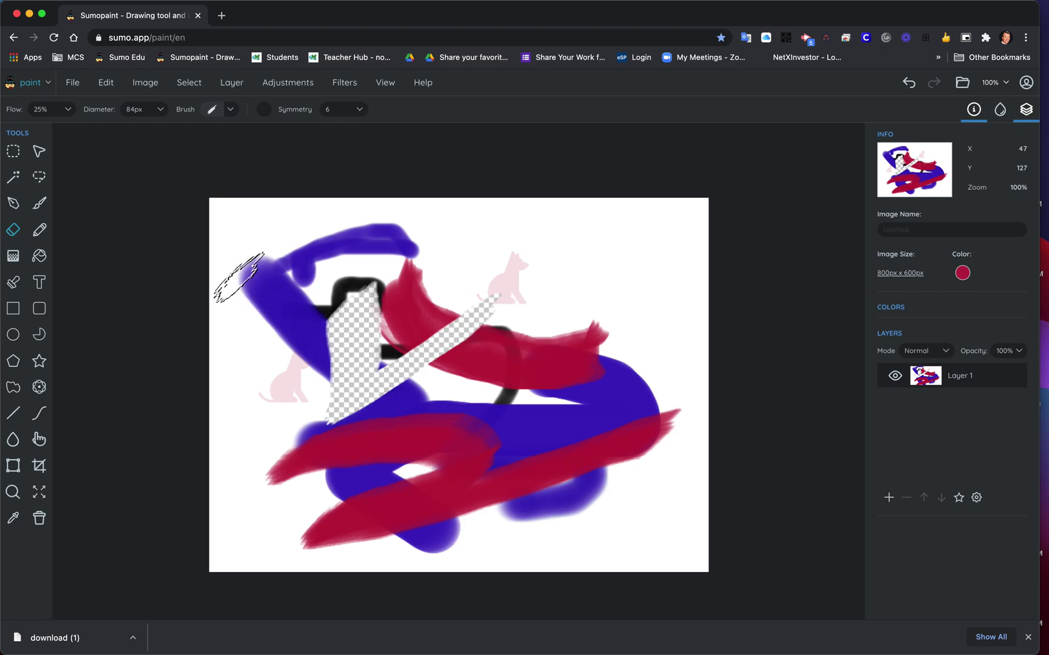
key(super+z)
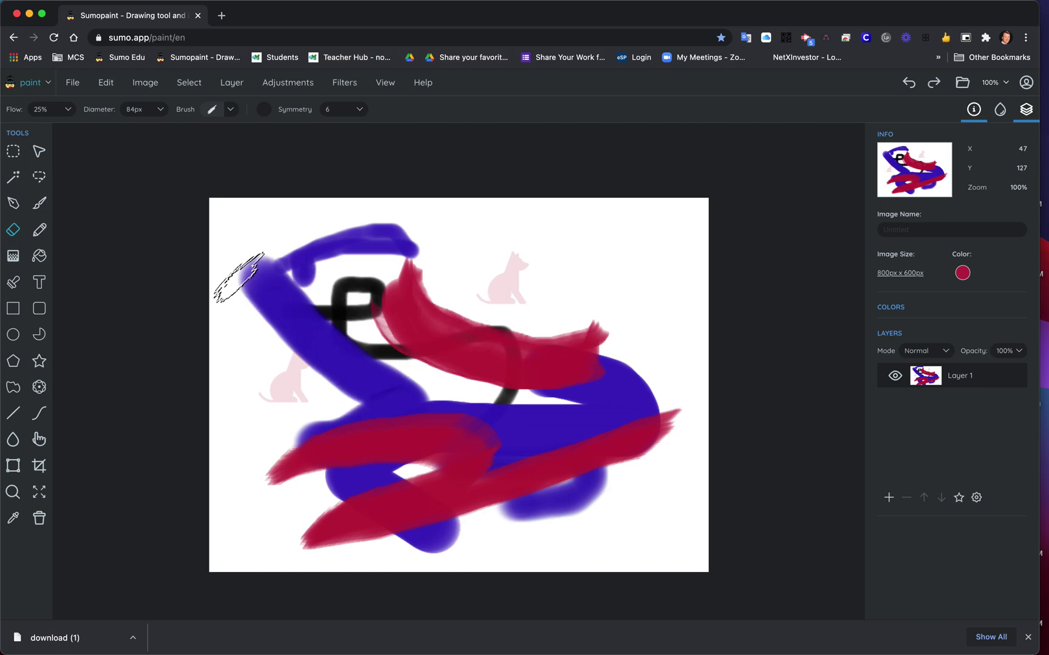
click(17, 261)
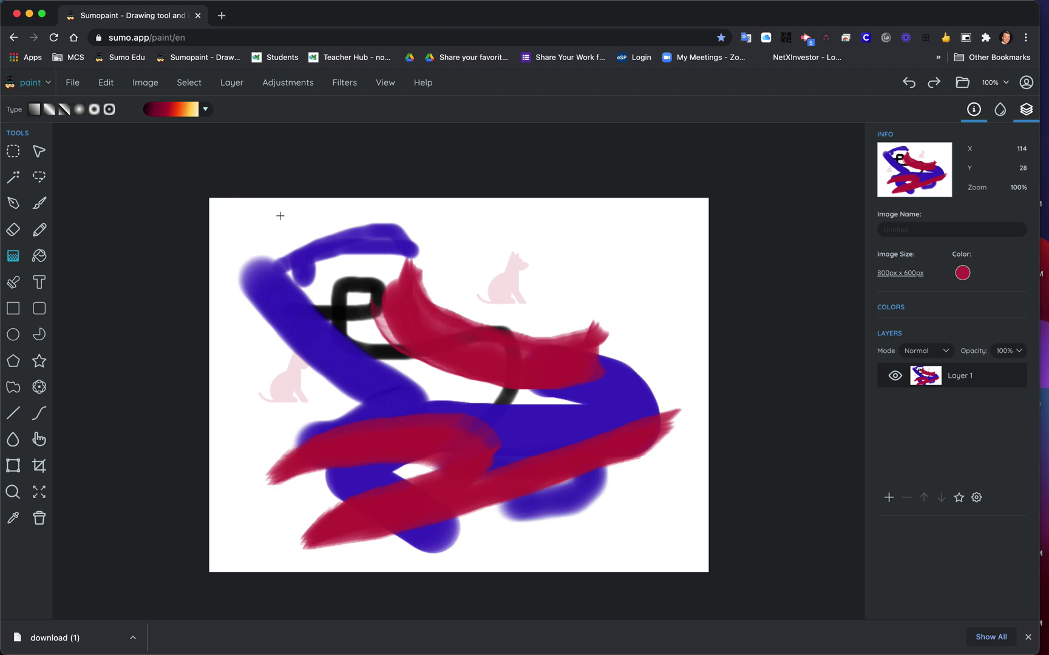
Fill the canvas with a diagonal black-to-red-orange-yellow-white gradient.
mouse_move(251, 224)
mouse_down()
mouse_move(474, 366)
mouse_move(540, 396)
mouse_up()
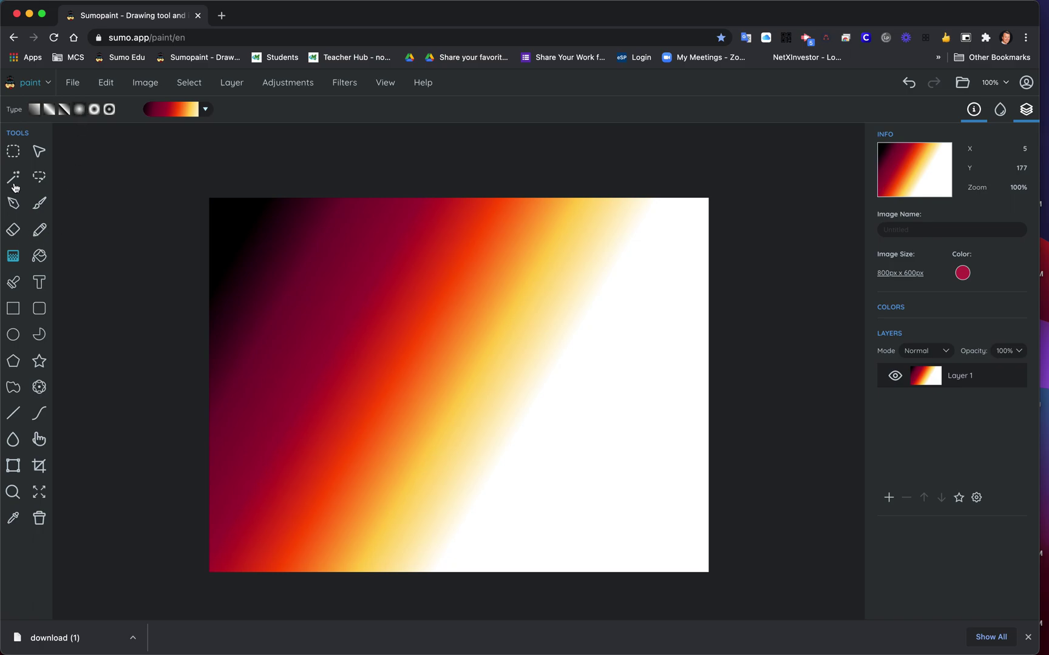
Paint a crimson stroke over the gradient, then add Layer 2 with a looping crimson stroke.
click(39, 202)
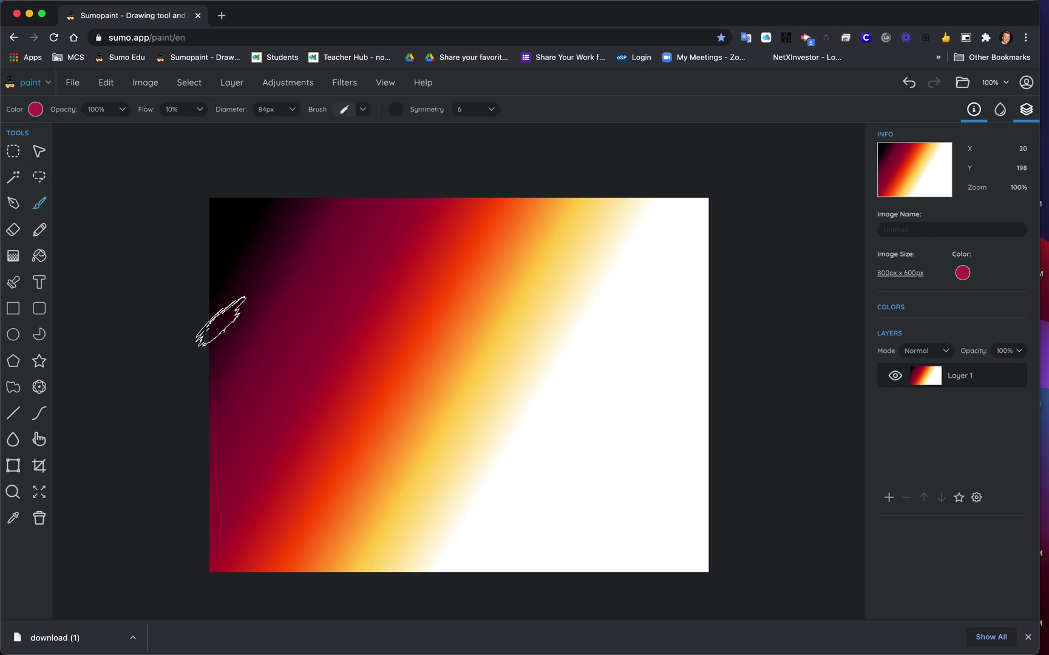
mouse_move(293, 344)
mouse_down()
mouse_move(408, 425)
mouse_move(453, 410)
mouse_move(422, 347)
mouse_move(353, 366)
mouse_move(341, 466)
mouse_move(519, 461)
mouse_move(581, 484)
mouse_up()
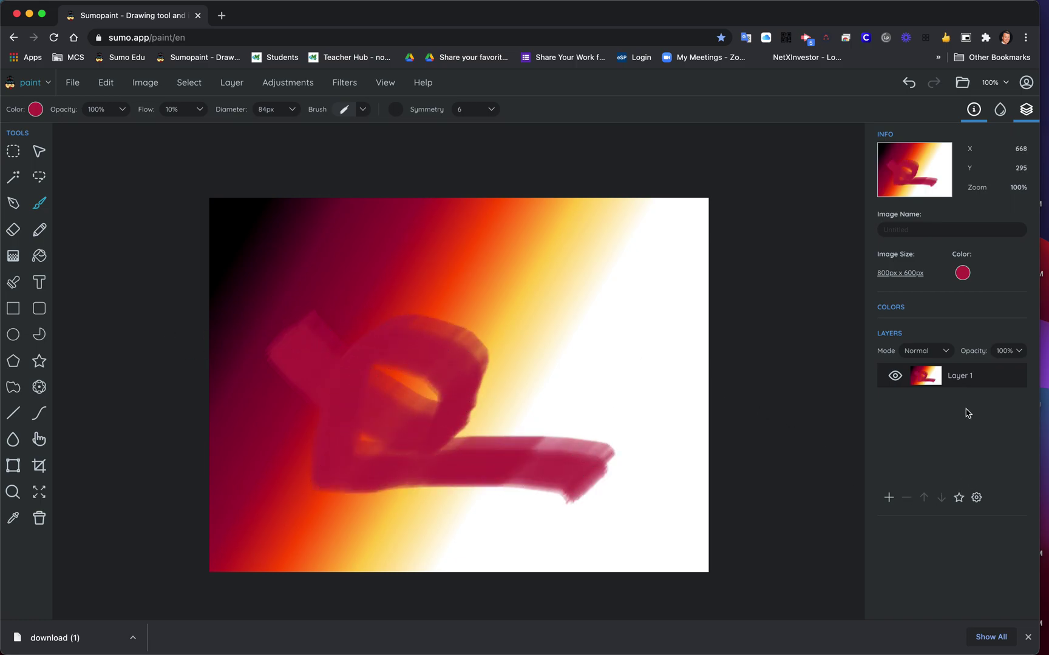
click(889, 497)
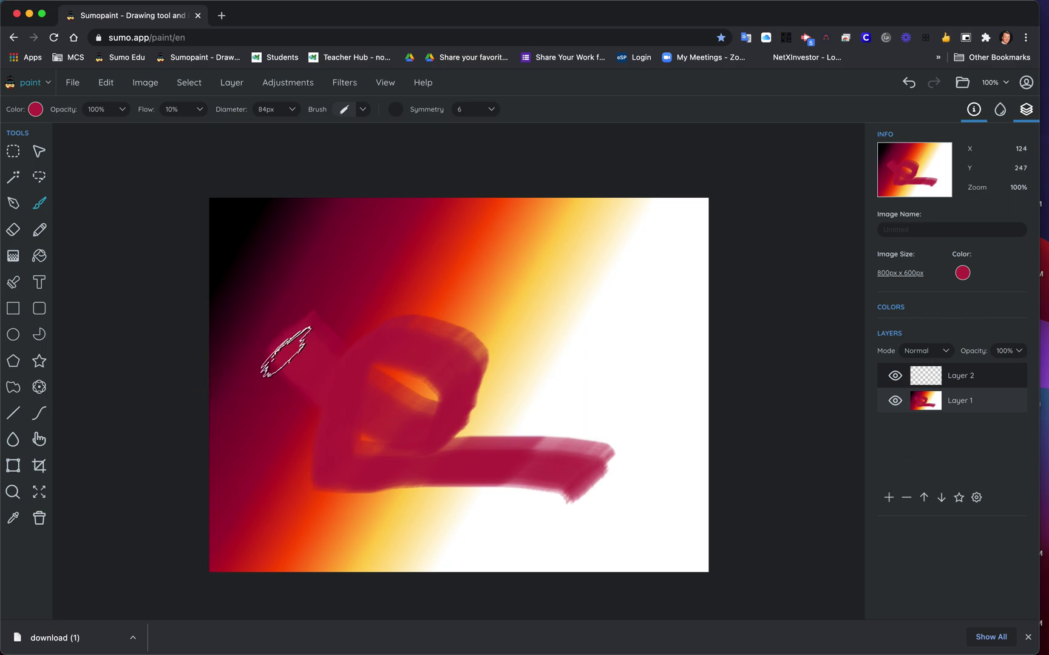
mouse_move(285, 352)
mouse_down()
mouse_move(475, 281)
mouse_move(518, 318)
mouse_move(459, 332)
mouse_move(624, 312)
mouse_move(644, 286)
mouse_up()
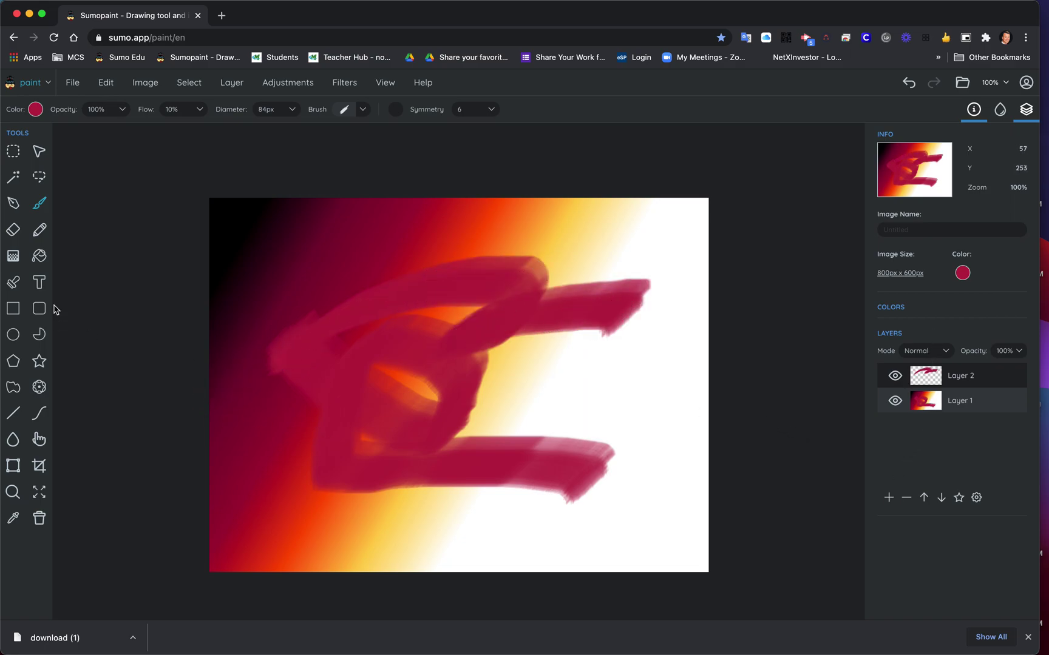
click(41, 257)
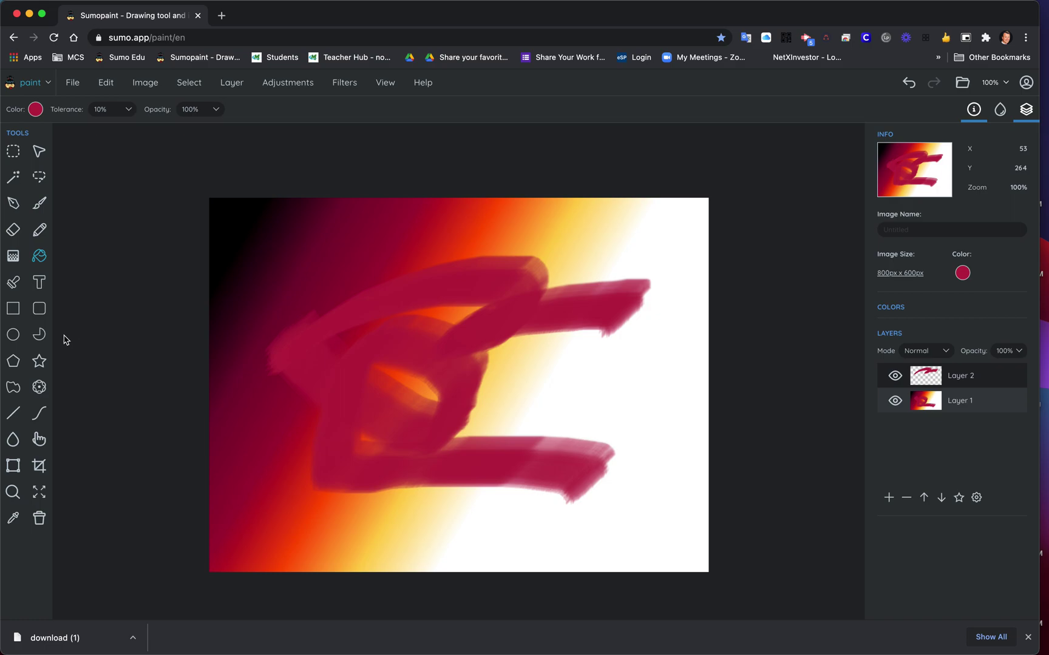
click(15, 310)
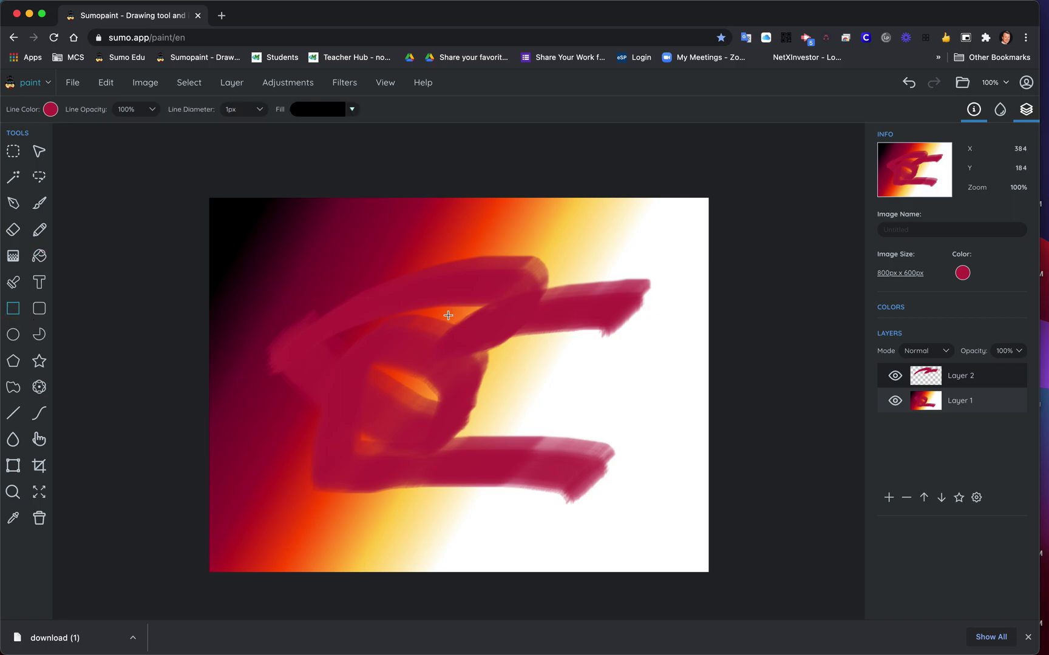
Draw a black filled rectangle in the centre of the canvas.
mouse_move(394, 324)
mouse_down()
mouse_move(588, 472)
mouse_move(583, 464)
mouse_up()
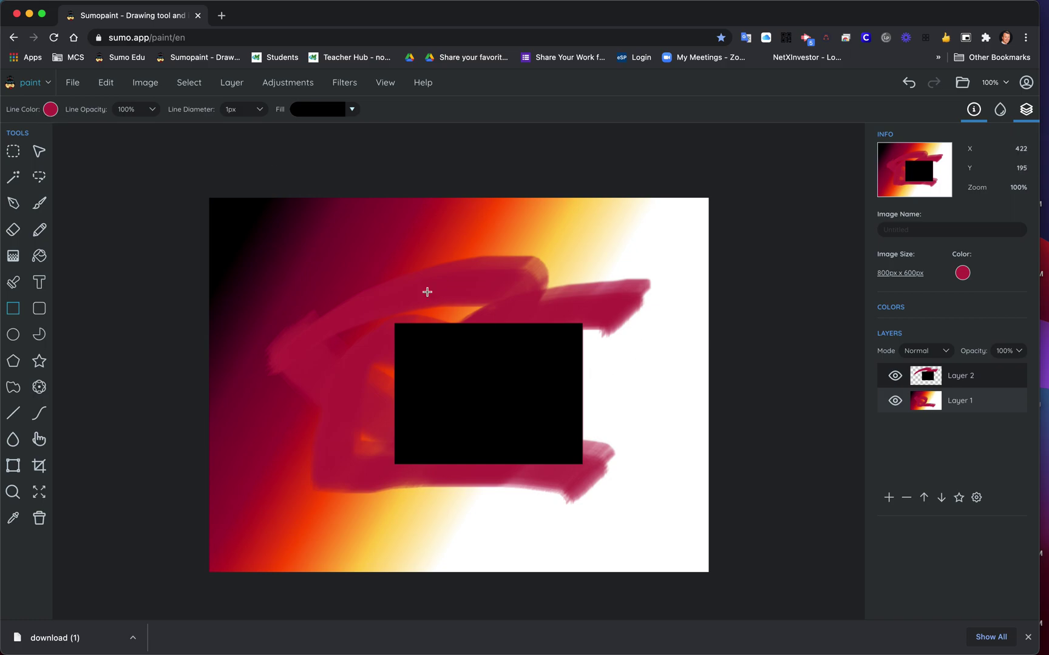
click(312, 111)
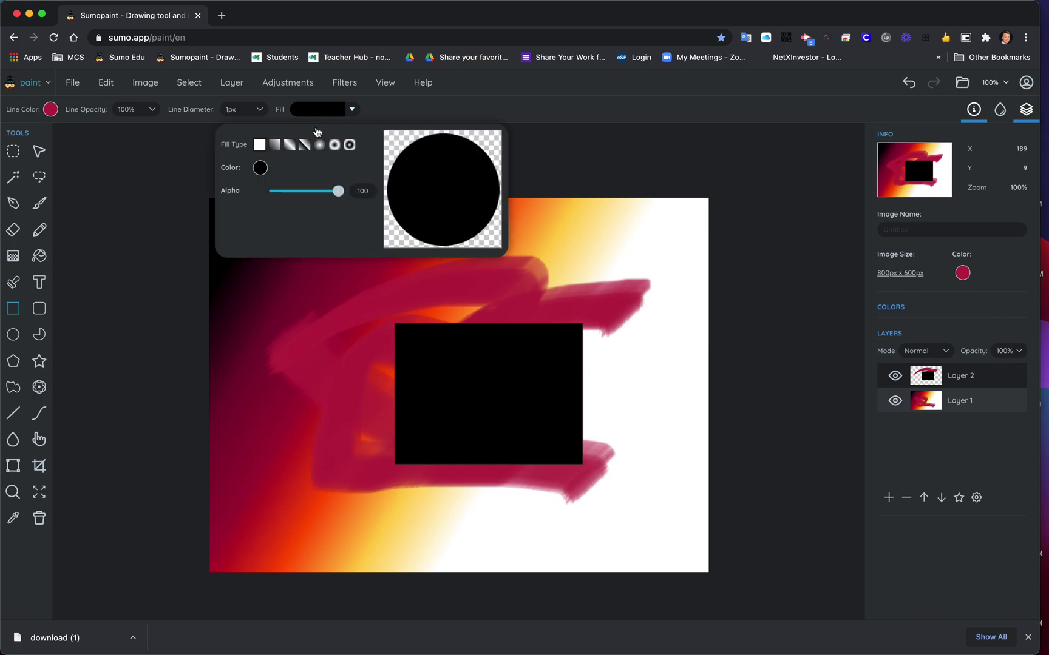
click(263, 169)
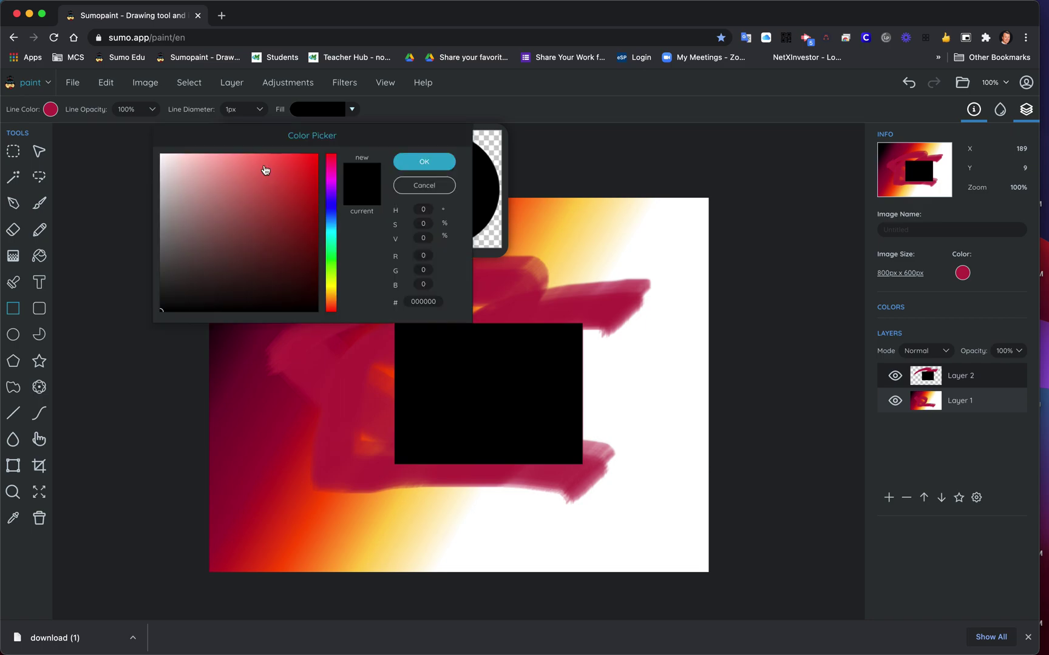
Set the rectangle fill to bright green 30E115 and draw an overlapping green rectangle at lower right.
click(335, 267)
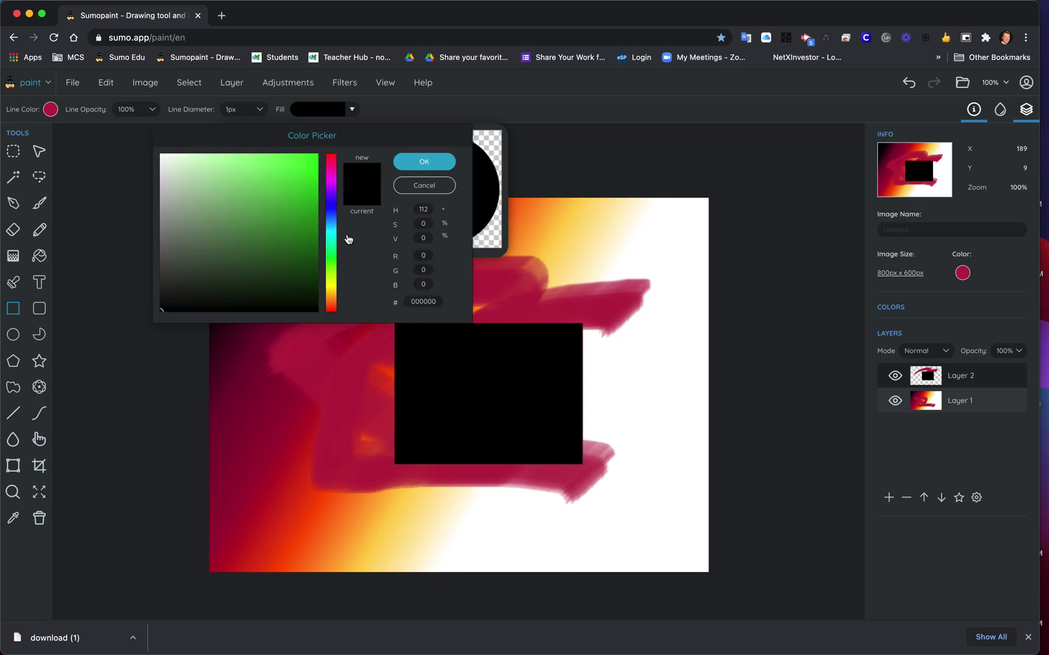
click(300, 213)
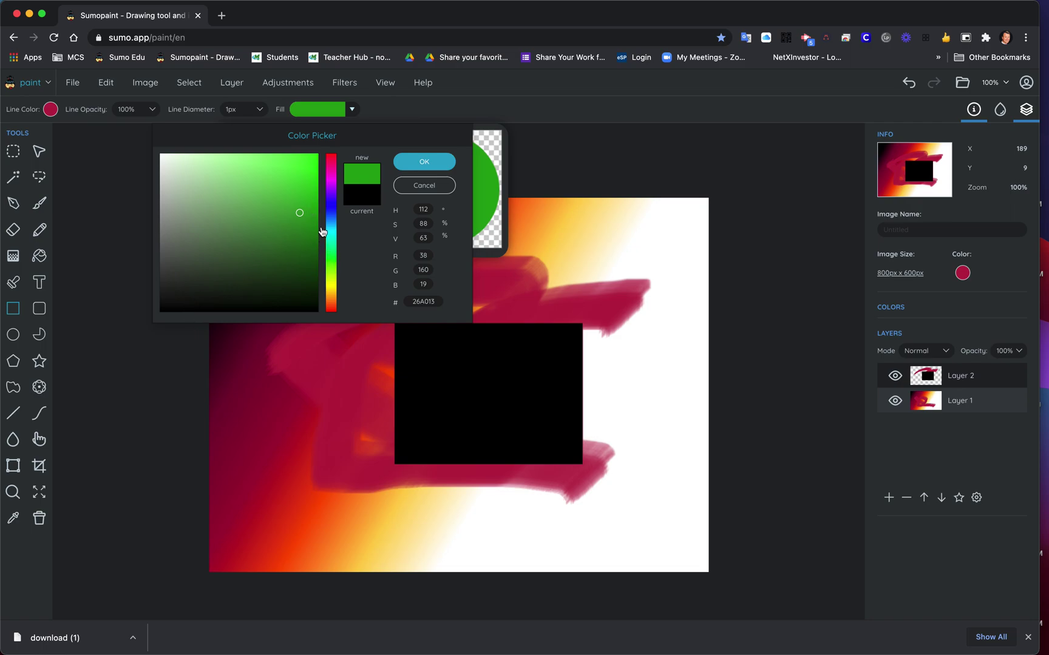
click(303, 173)
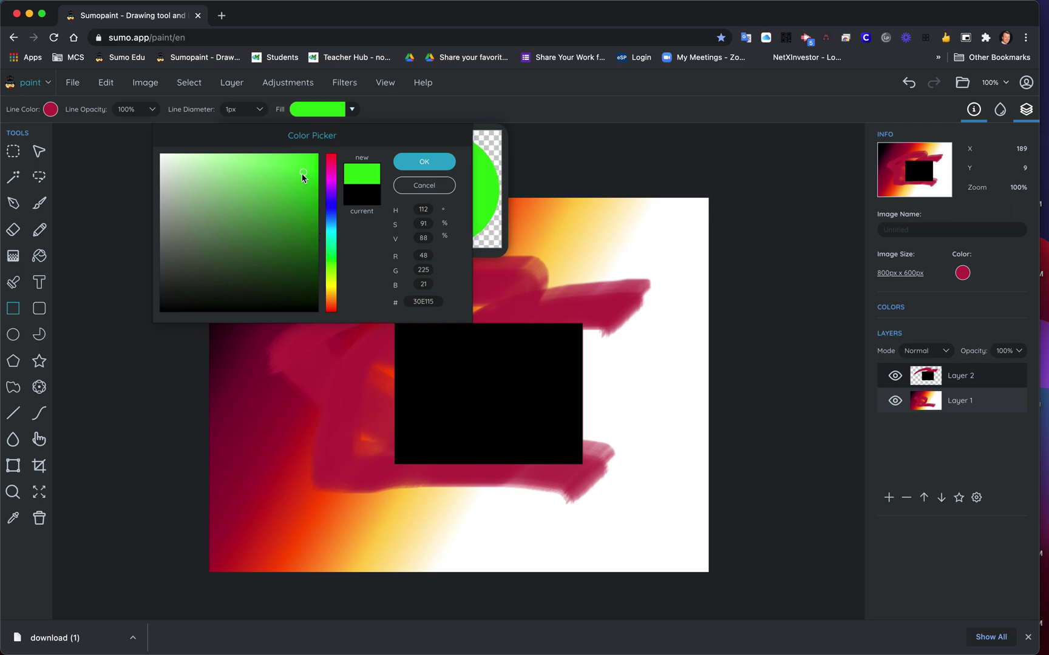
click(411, 167)
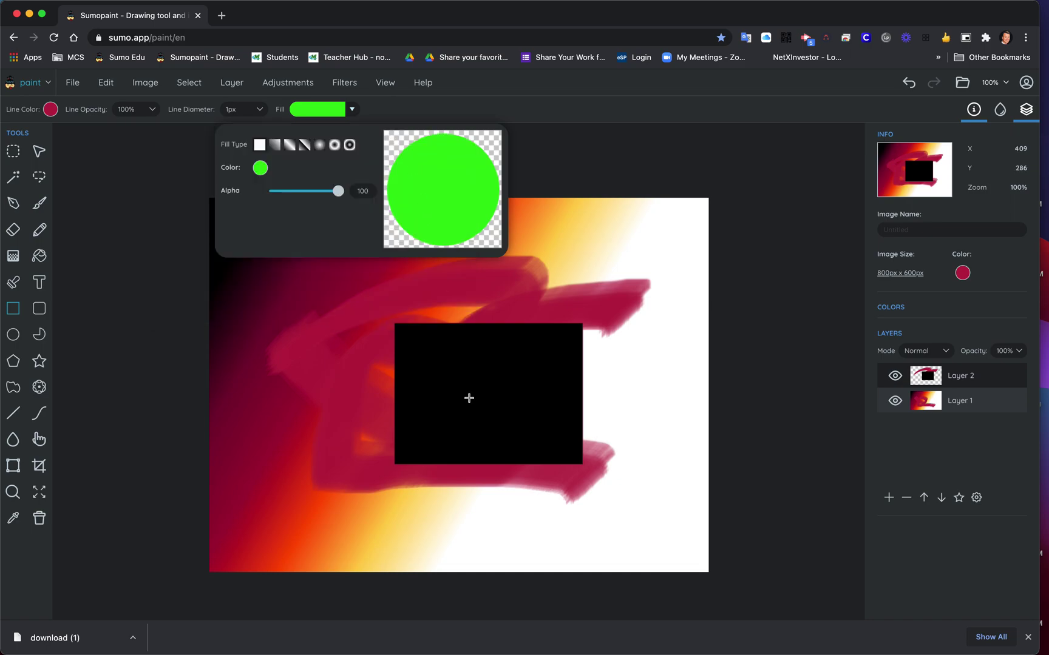
drag(465, 399, 632, 511)
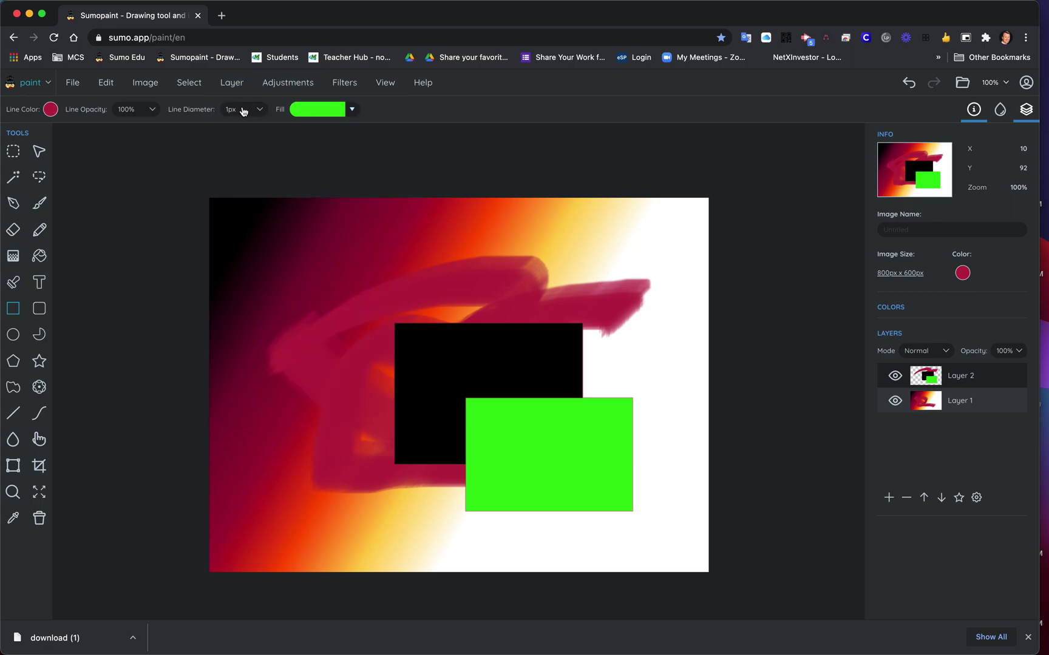
Set the outline thickness to 63px and draw a crimson-bordered green rectangle at upper left.
click(262, 114)
click(238, 125)
drag(276, 266, 375, 347)
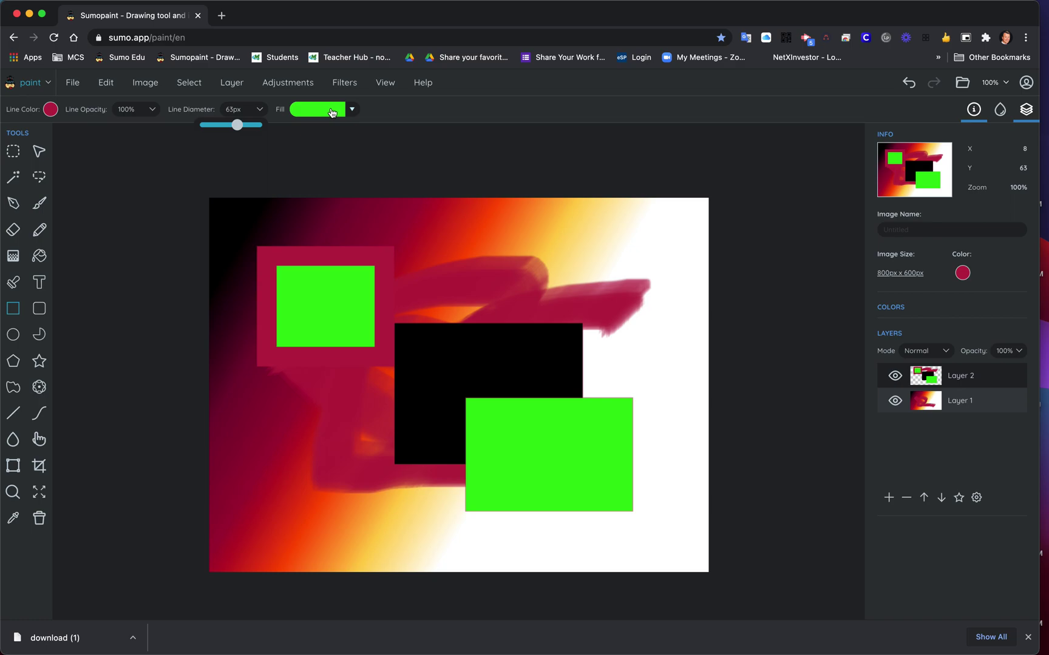
Paint a six-fold crimson symmetry swirl around the canvas centre.
click(39, 388)
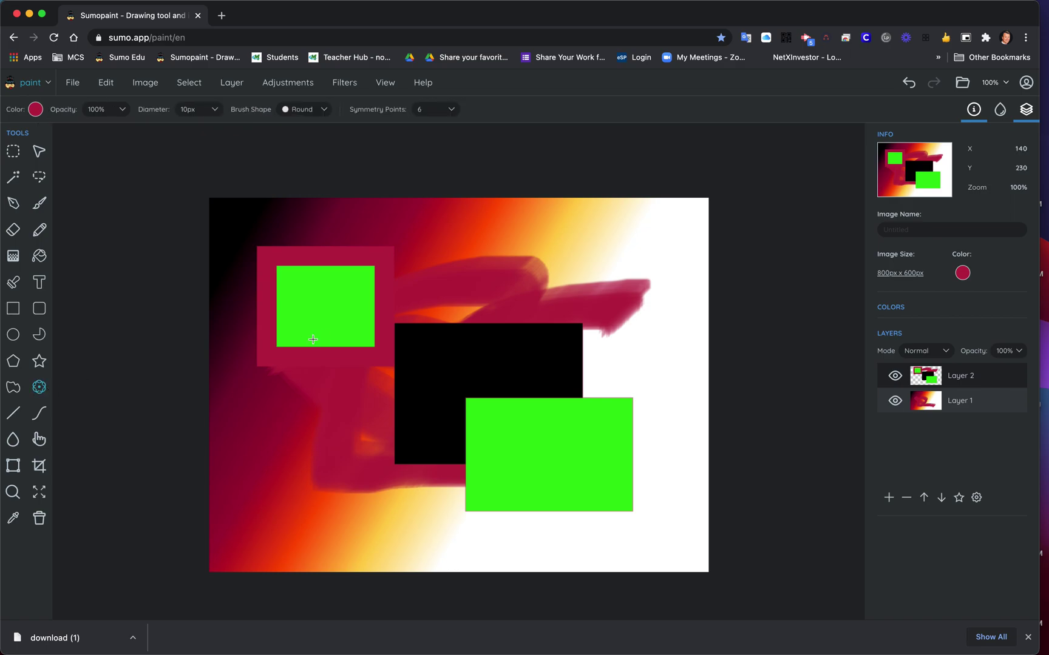
mouse_move(476, 287)
mouse_down()
mouse_move(409, 334)
mouse_move(413, 352)
mouse_move(496, 367)
mouse_move(499, 395)
mouse_move(455, 446)
mouse_move(375, 457)
mouse_move(315, 409)
mouse_move(281, 363)
mouse_up()
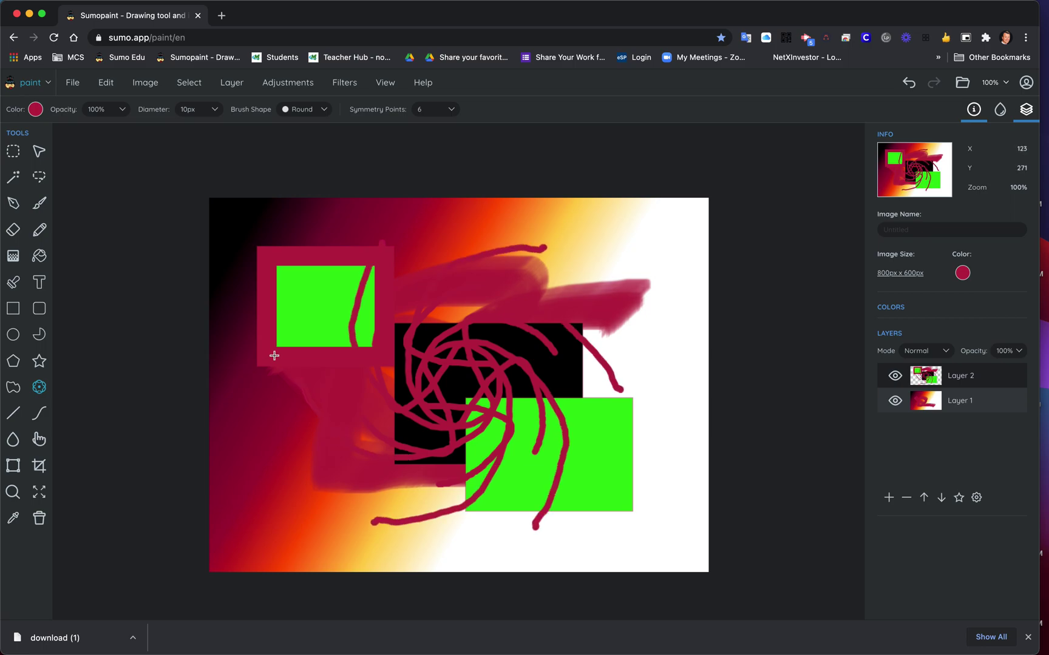
click(35, 109)
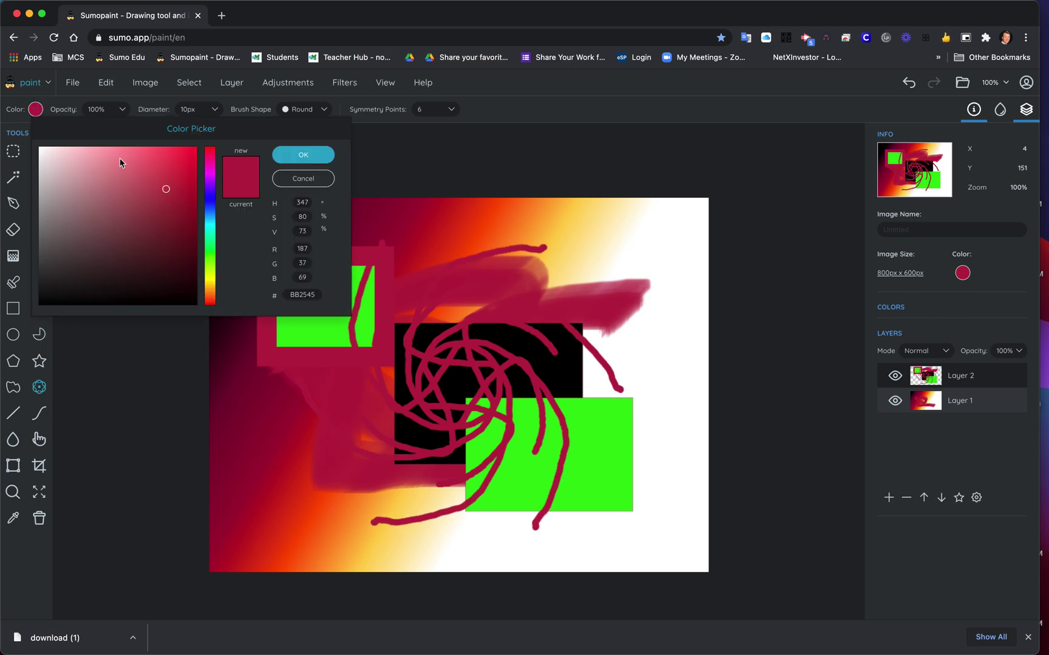
Change the brush colour to cyan 25ADBB and paint a six-fold cyan swirl.
click(210, 301)
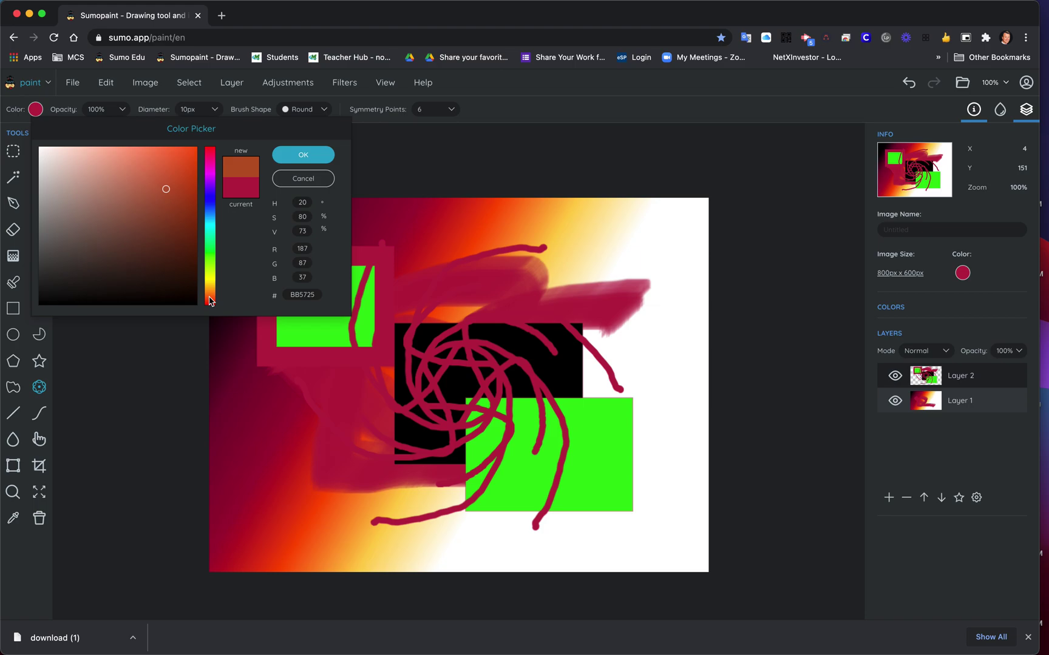
click(210, 303)
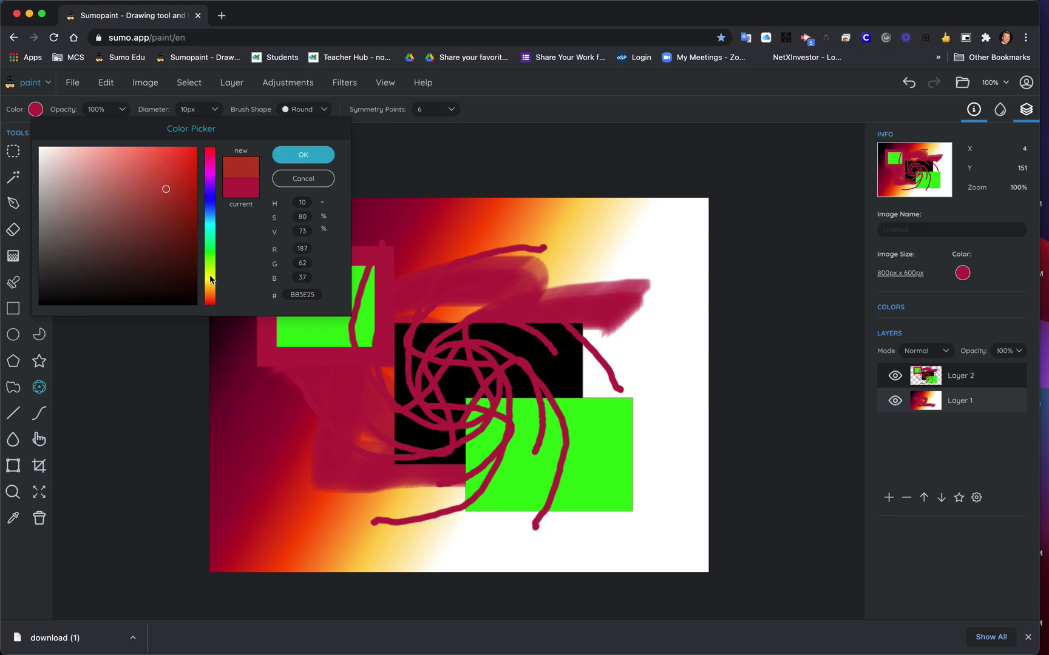
click(213, 224)
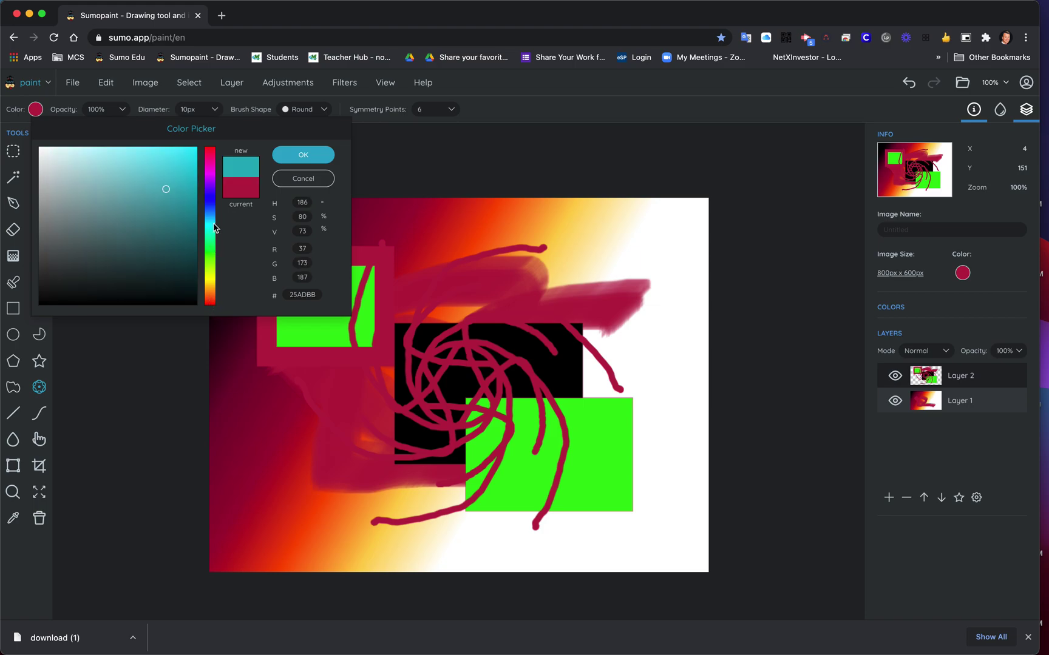
click(278, 160)
mouse_move(364, 314)
mouse_down()
mouse_move(369, 367)
mouse_move(427, 378)
mouse_move(465, 360)
mouse_move(448, 353)
mouse_move(410, 366)
mouse_move(388, 399)
mouse_move(344, 400)
mouse_move(313, 366)
mouse_move(334, 329)
mouse_move(369, 301)
mouse_move(378, 323)
mouse_move(345, 331)
mouse_move(309, 321)
mouse_move(271, 395)
mouse_up()
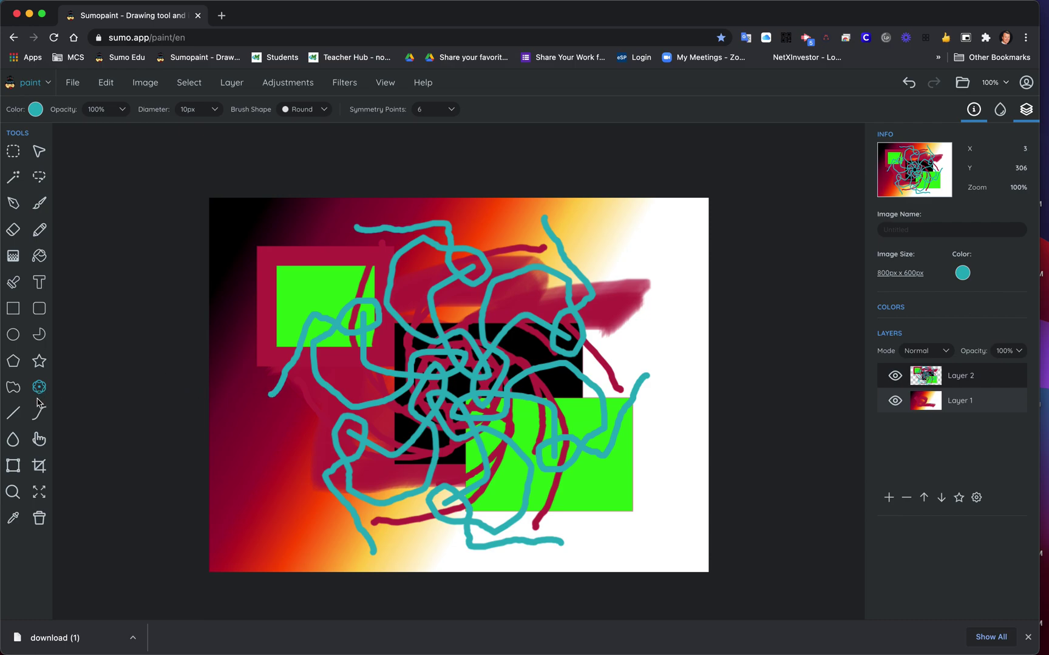
click(14, 440)
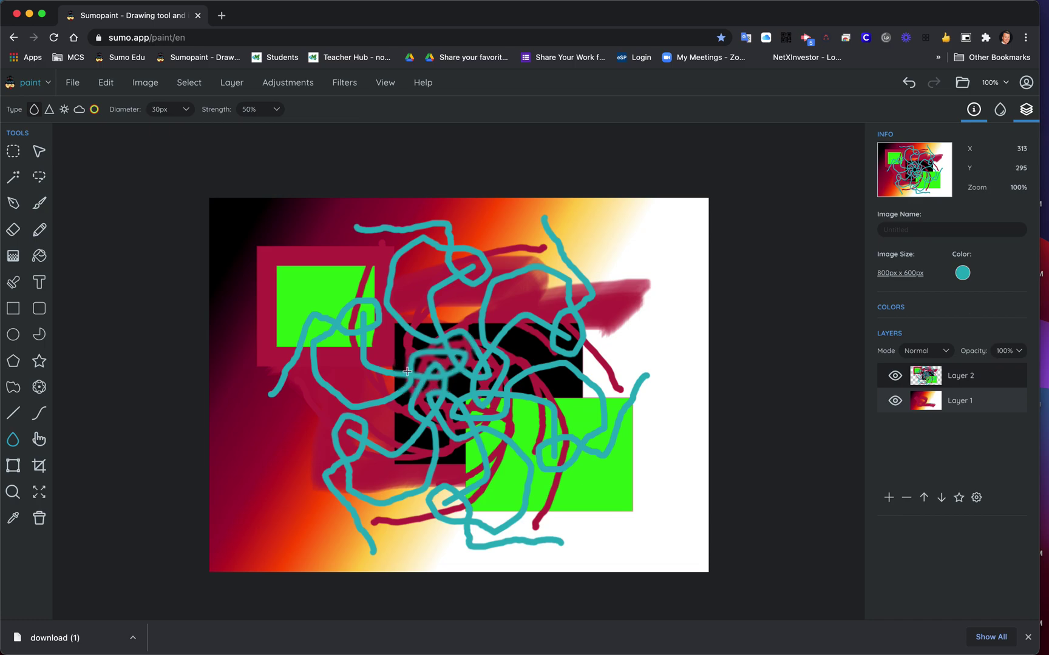
Blur the cyan strokes left of the black rectangle, then smudge them into a grey-teal smear.
mouse_move(407, 372)
mouse_down()
mouse_move(446, 435)
mouse_move(425, 365)
mouse_move(444, 408)
mouse_move(400, 374)
mouse_move(413, 392)
mouse_move(344, 388)
mouse_up()
click(39, 439)
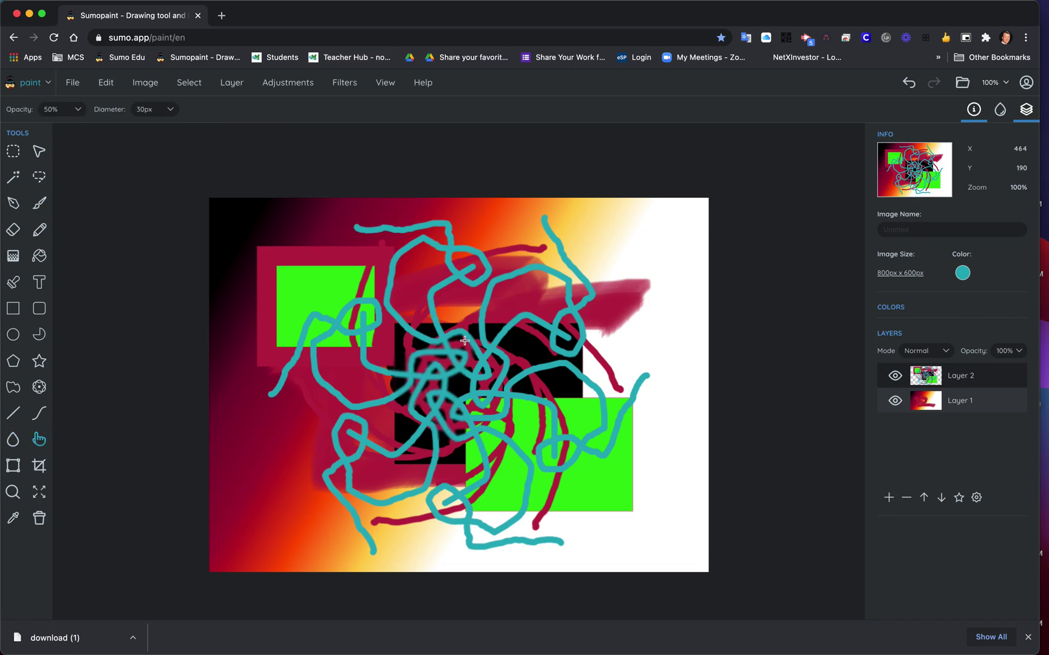
mouse_move(401, 393)
mouse_down()
mouse_move(483, 372)
mouse_move(389, 387)
mouse_move(475, 369)
mouse_move(428, 378)
mouse_move(420, 367)
mouse_move(449, 373)
mouse_move(408, 380)
mouse_move(477, 379)
mouse_move(388, 387)
mouse_move(468, 391)
mouse_move(397, 405)
mouse_move(490, 387)
mouse_move(404, 376)
mouse_move(488, 354)
mouse_move(410, 352)
mouse_move(480, 348)
mouse_move(471, 365)
mouse_move(481, 361)
mouse_move(444, 382)
mouse_move(491, 361)
mouse_move(434, 356)
mouse_move(464, 366)
mouse_move(475, 355)
mouse_move(399, 381)
mouse_move(438, 352)
mouse_move(468, 351)
mouse_up()
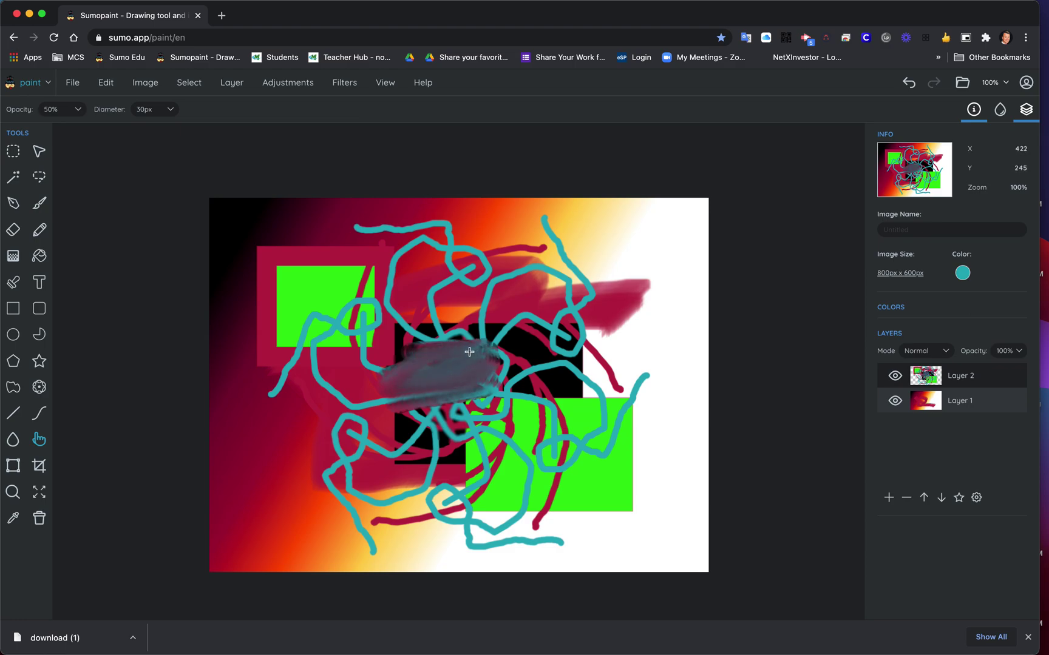
click(896, 377)
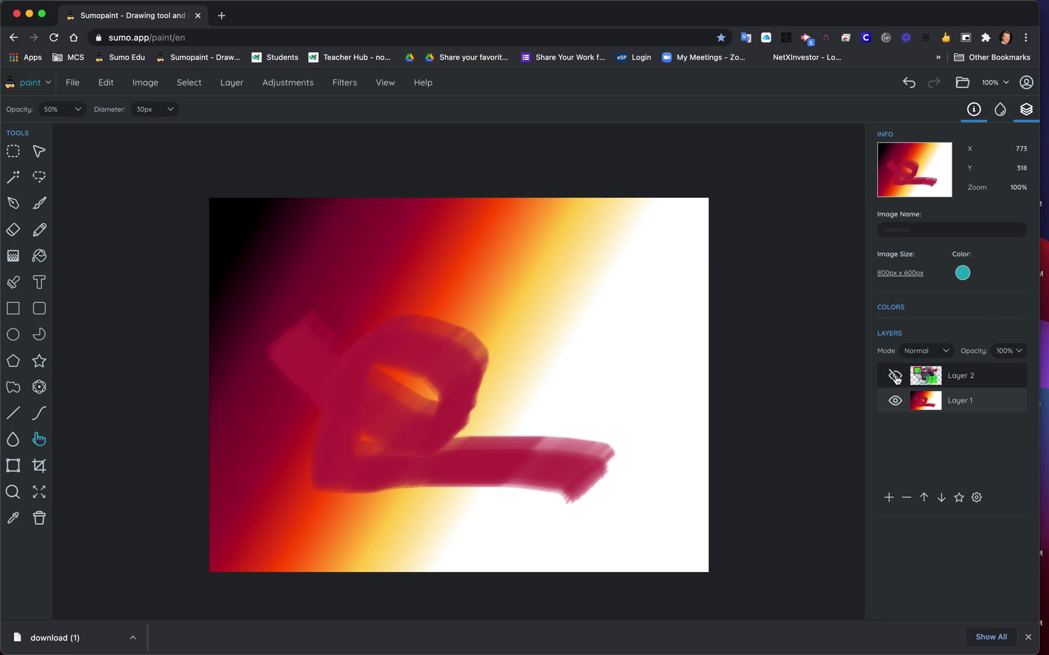
click(896, 377)
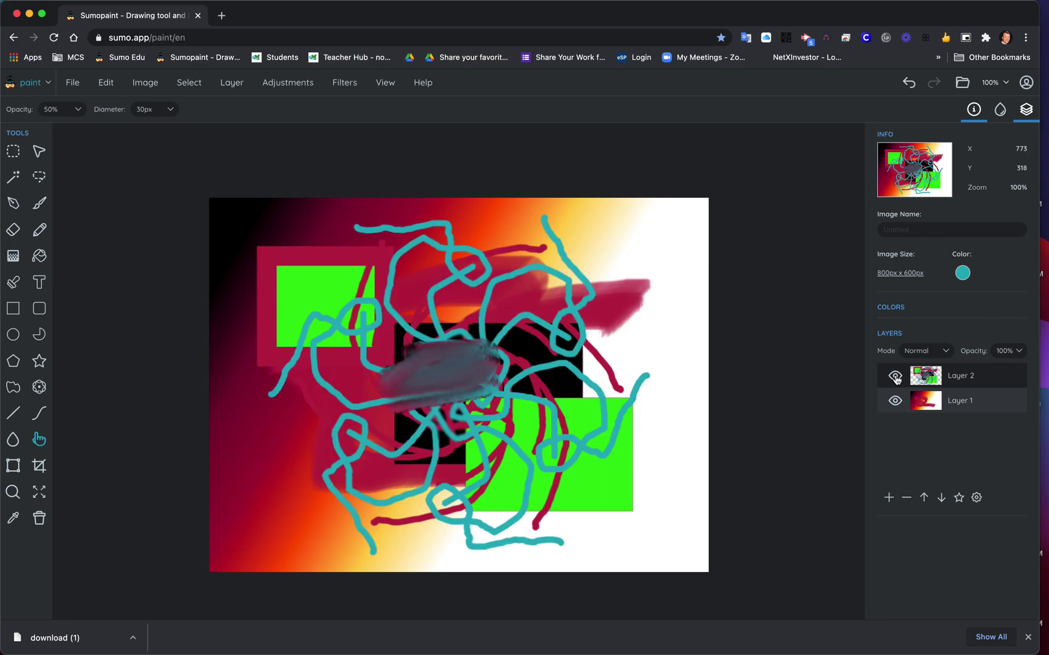
click(896, 402)
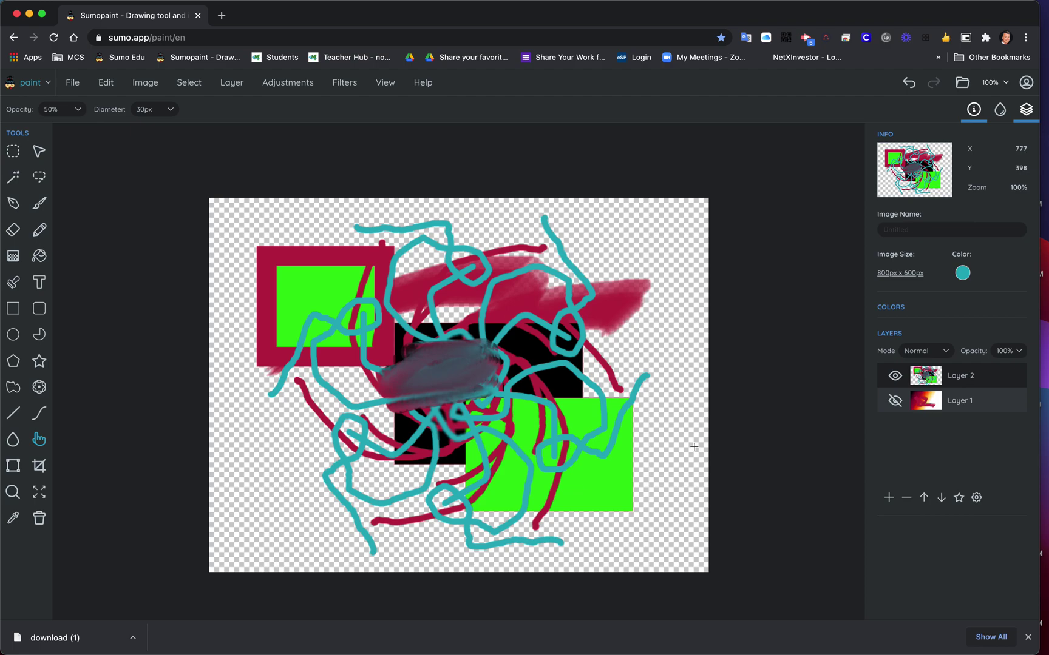
click(890, 402)
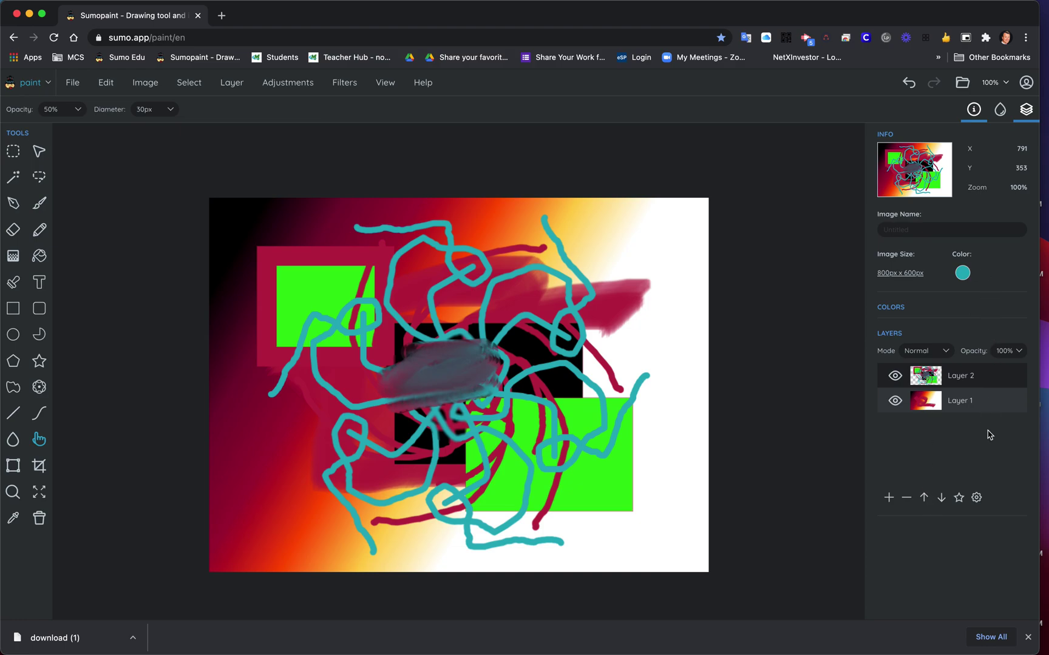
click(1001, 404)
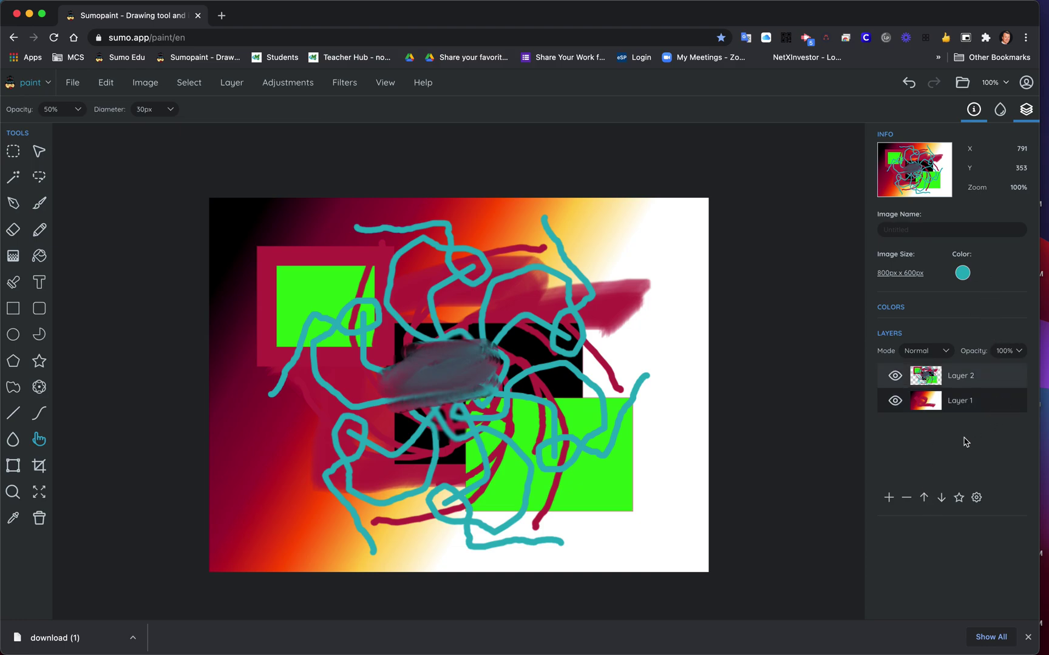
click(924, 499)
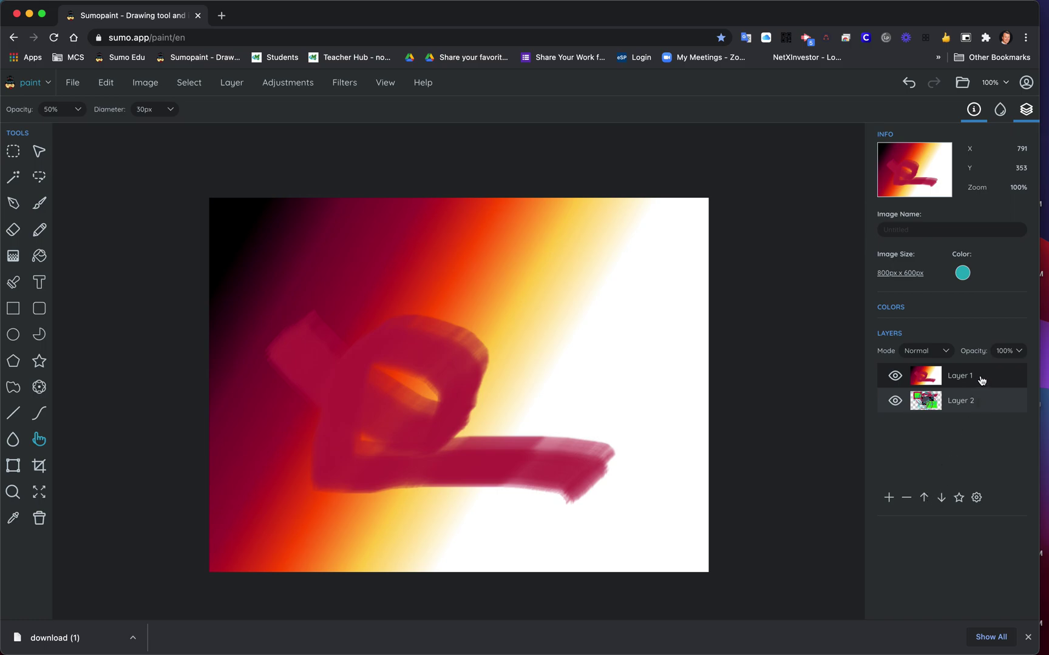
click(941, 499)
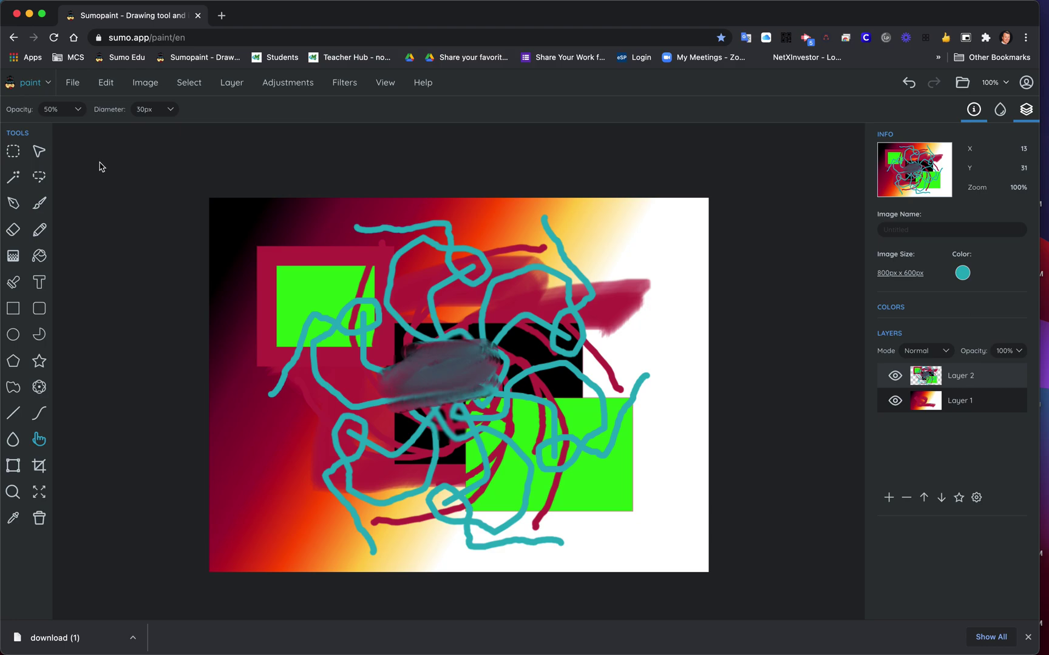
click(74, 83)
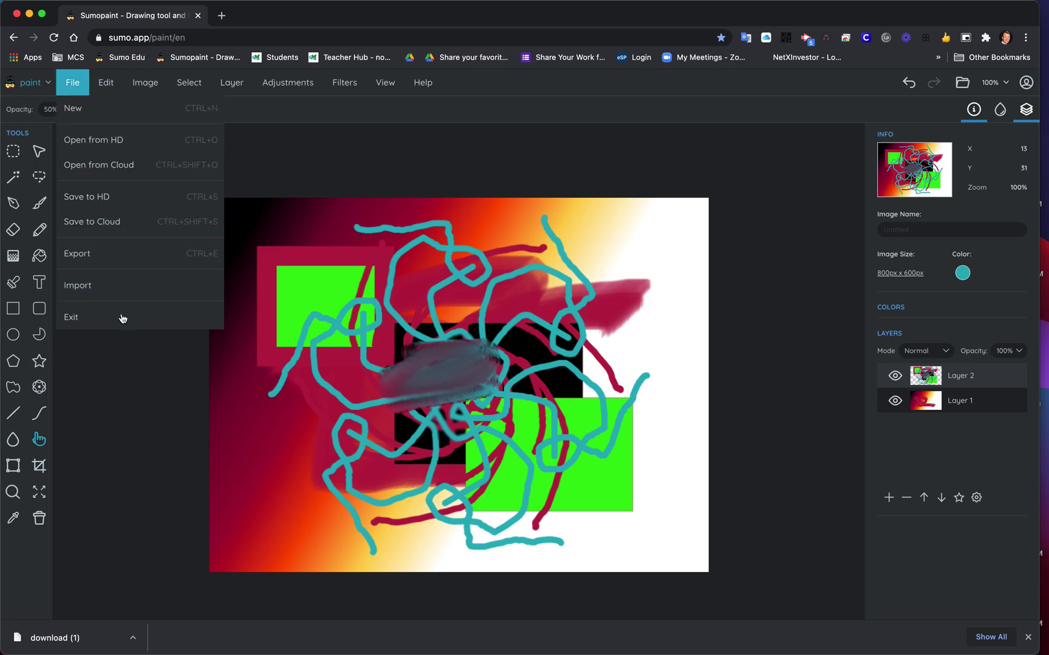
click(86, 258)
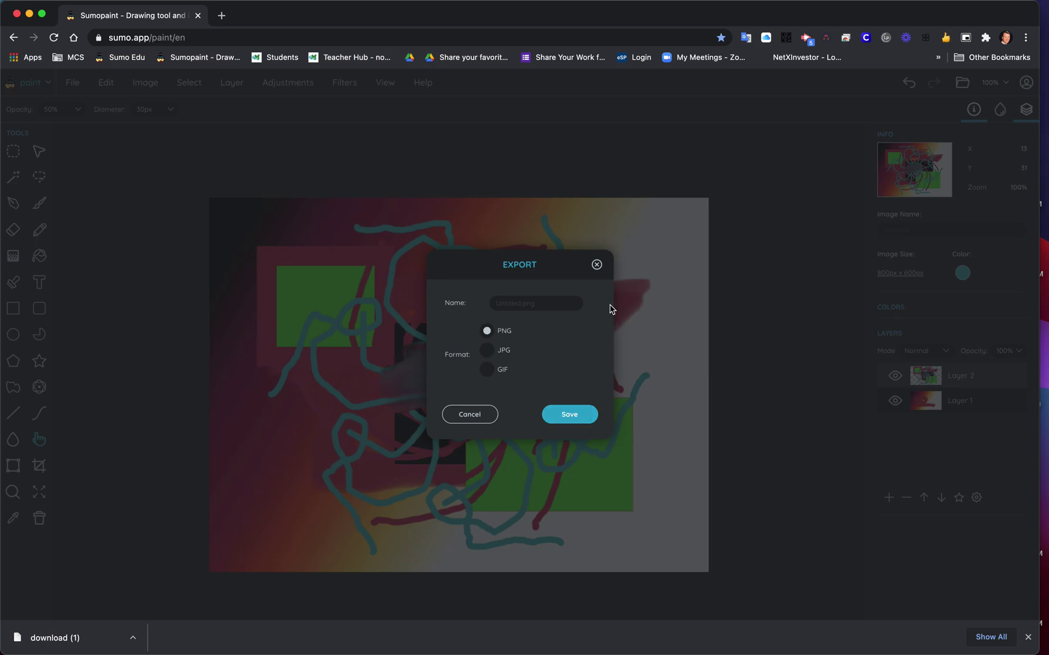
click(596, 265)
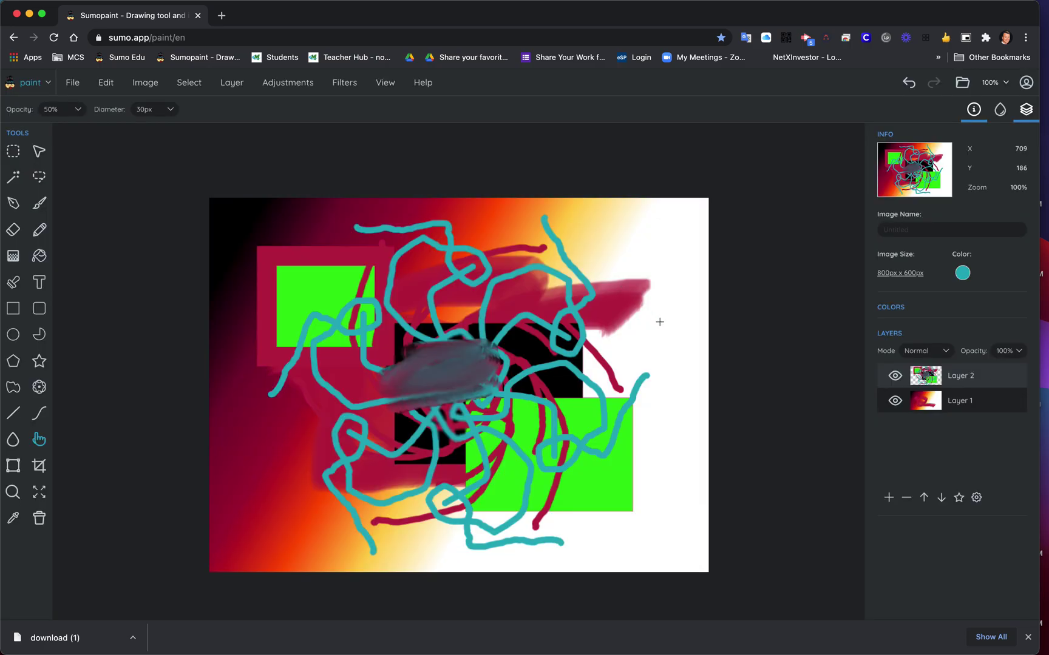